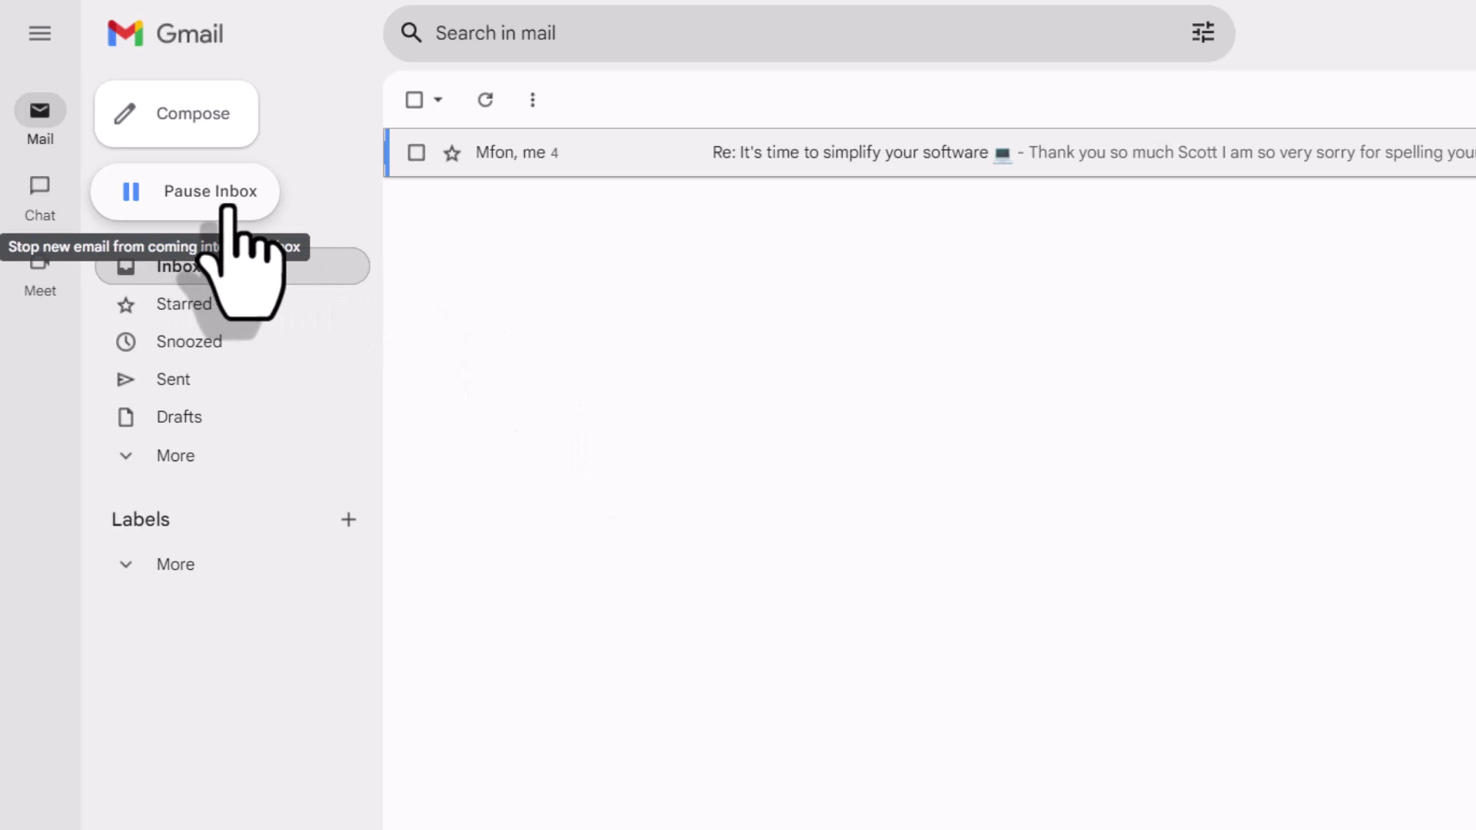
Open the Boomerang Inbox Pause options, then close them without changes
{"action": "left_click", "coordinate": [227, 206]}
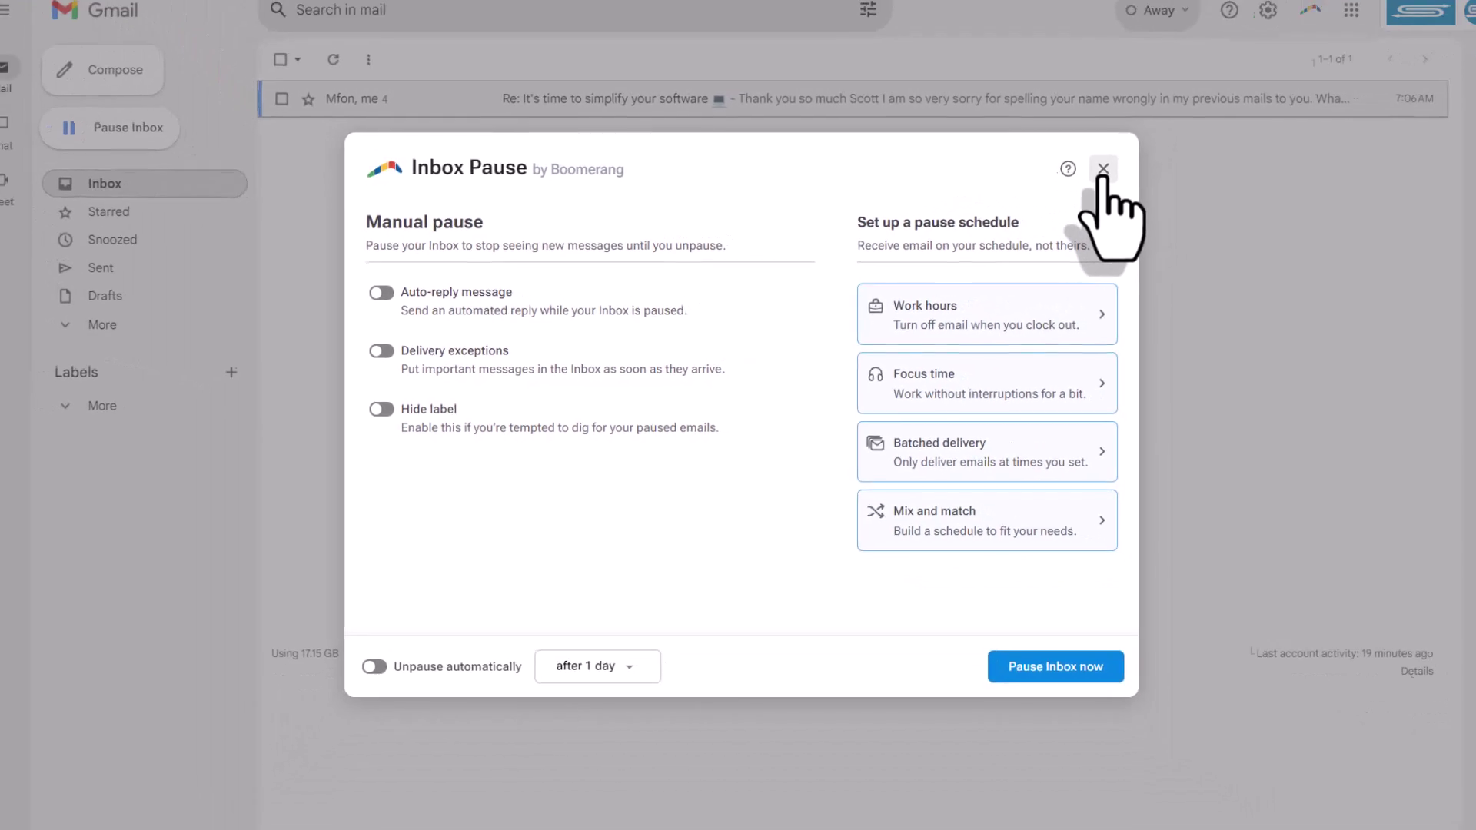
{"action": "left_click", "coordinate": [1103, 171]}
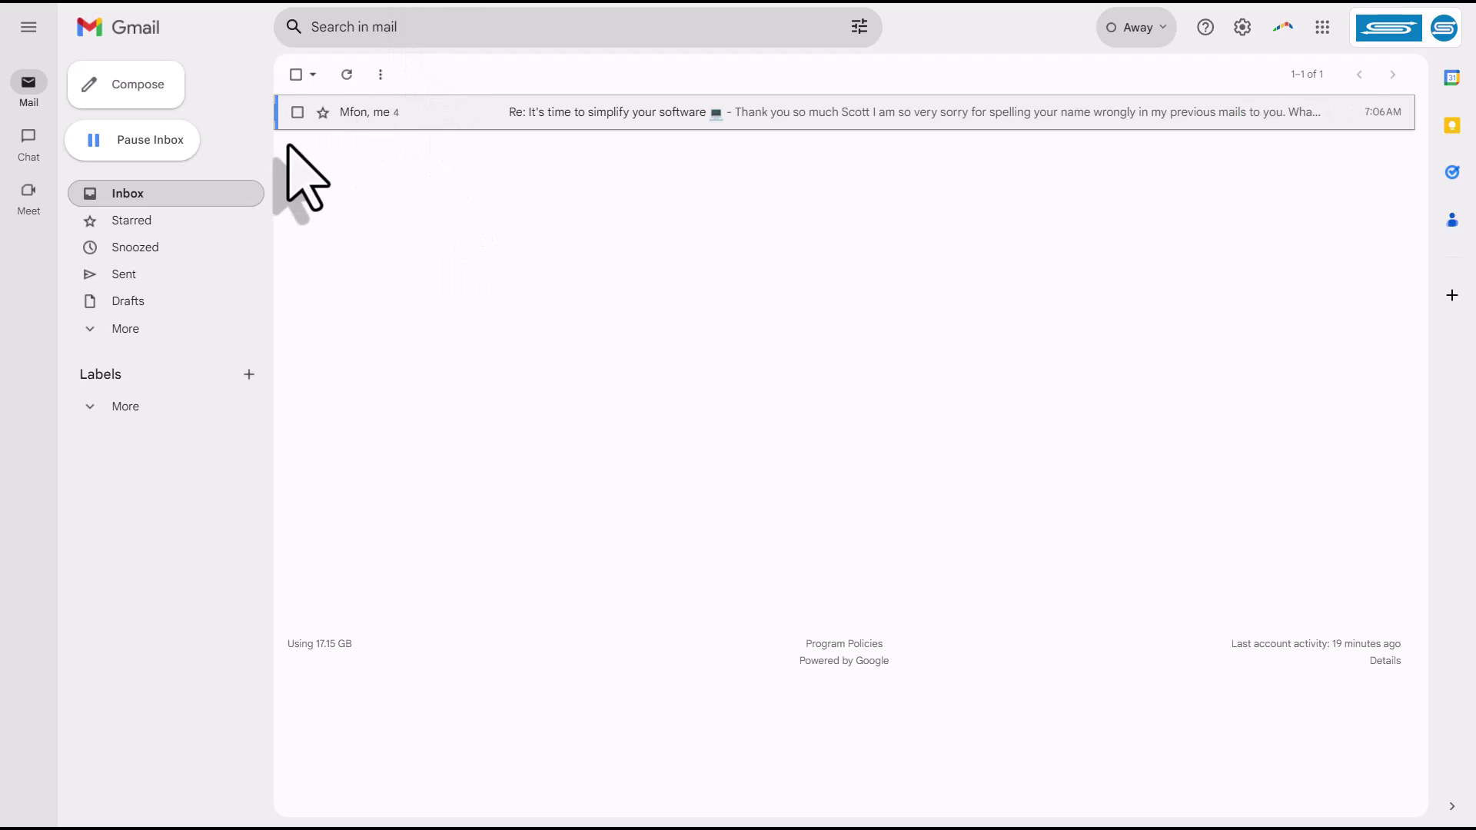
Reopen Inbox Pause, turn on auto-reply to view its prefilled message, then switch auto-reply off
{"action": "left_click", "coordinate": [141, 156]}
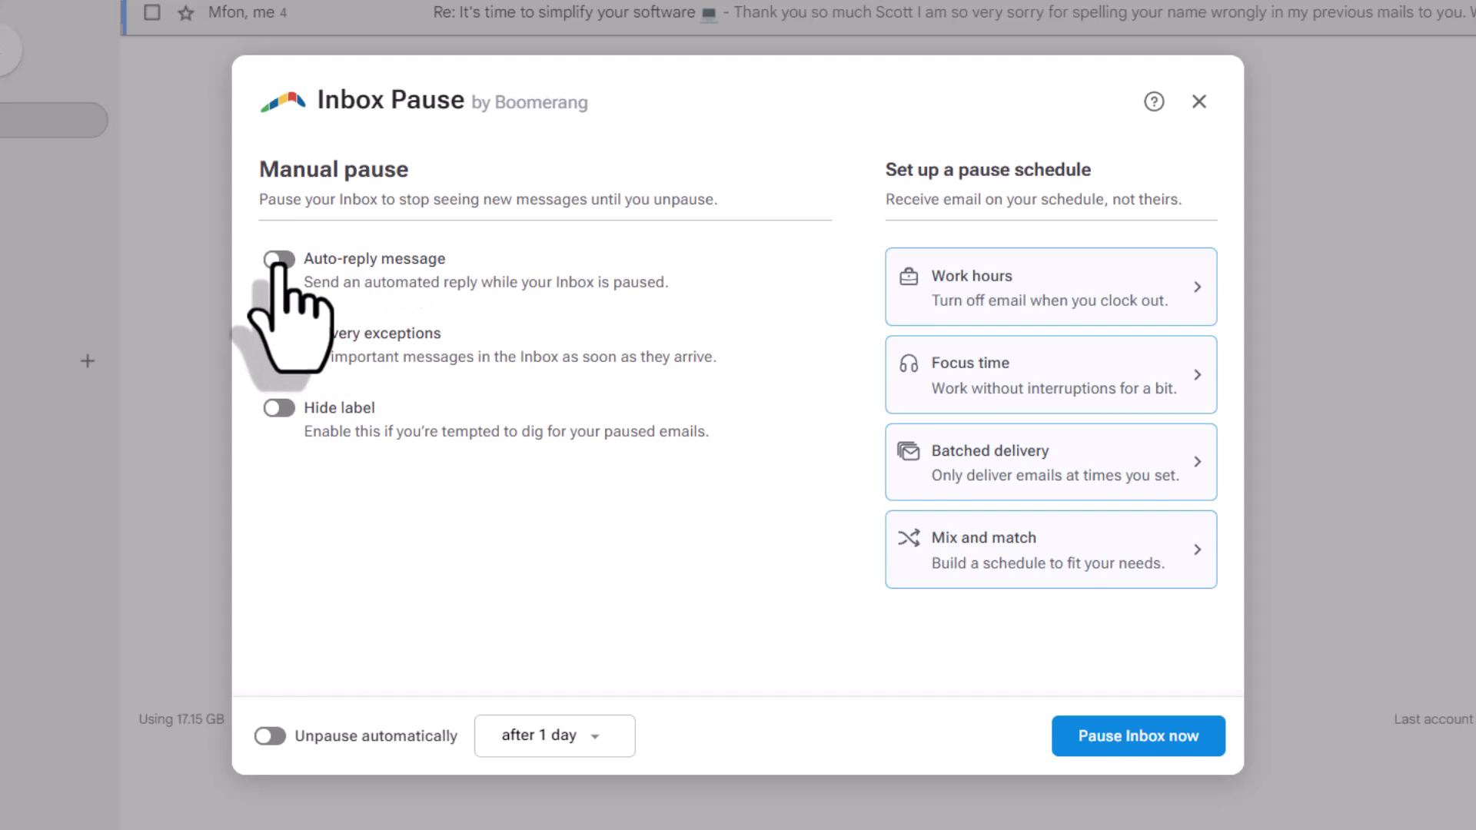
{"action": "left_click", "coordinate": [278, 260]}
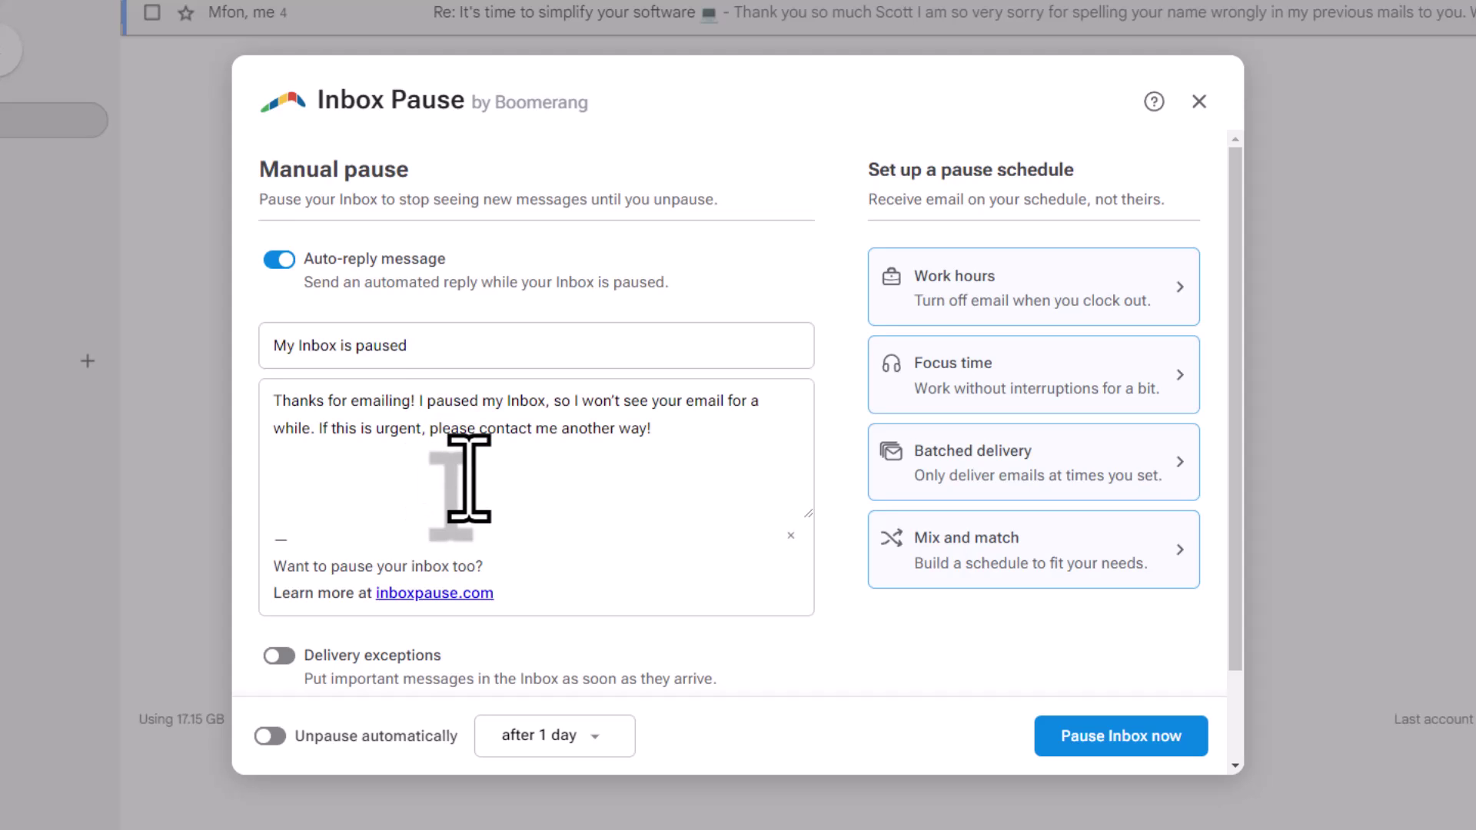
{"action": "left_click_drag", "start_coordinate": [300, 400], "coordinate": [704, 432]}
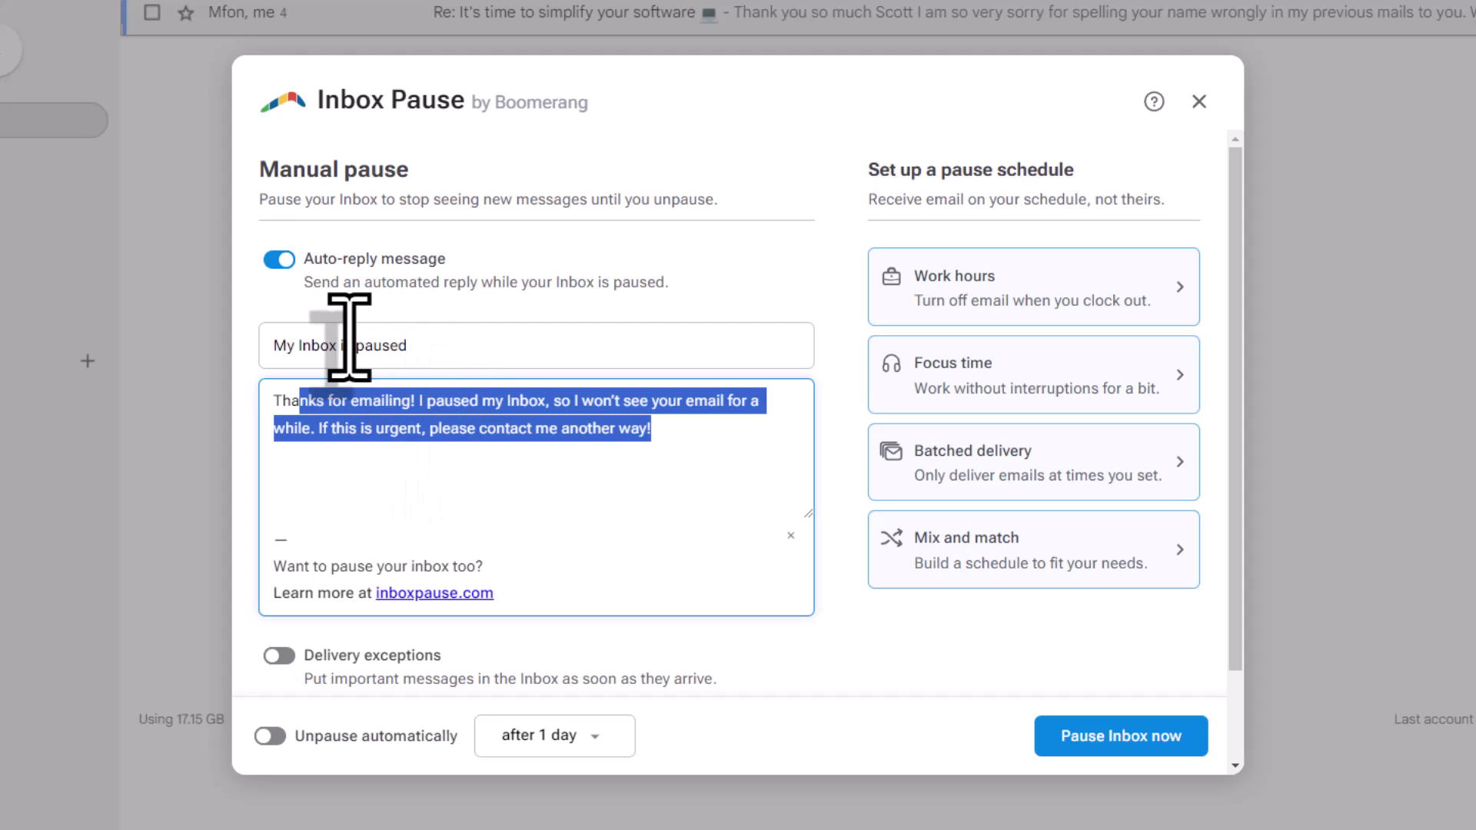
{"action": "left_click", "coordinate": [279, 260]}
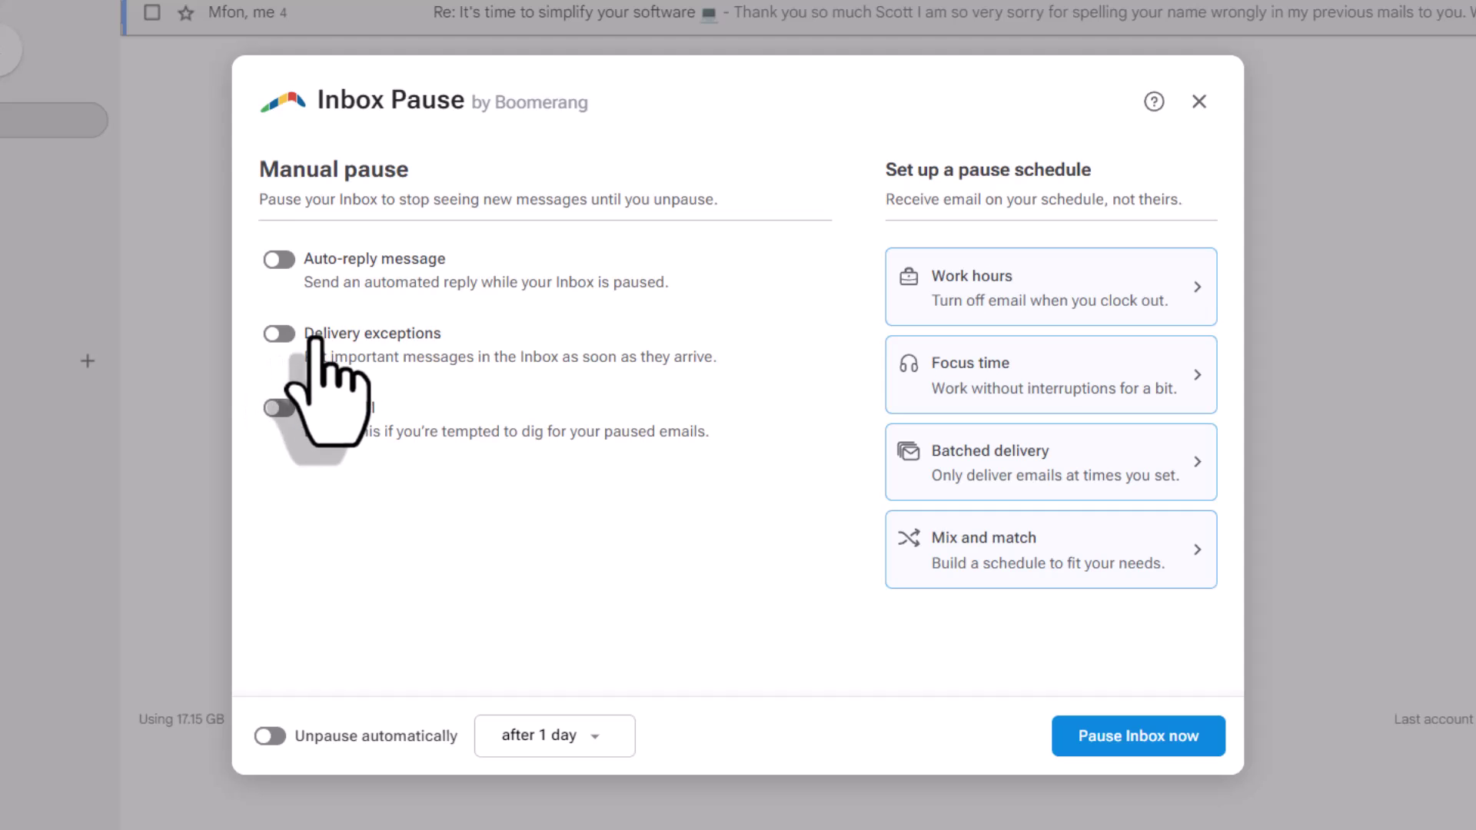
{"action": "left_click", "coordinate": [279, 332]}
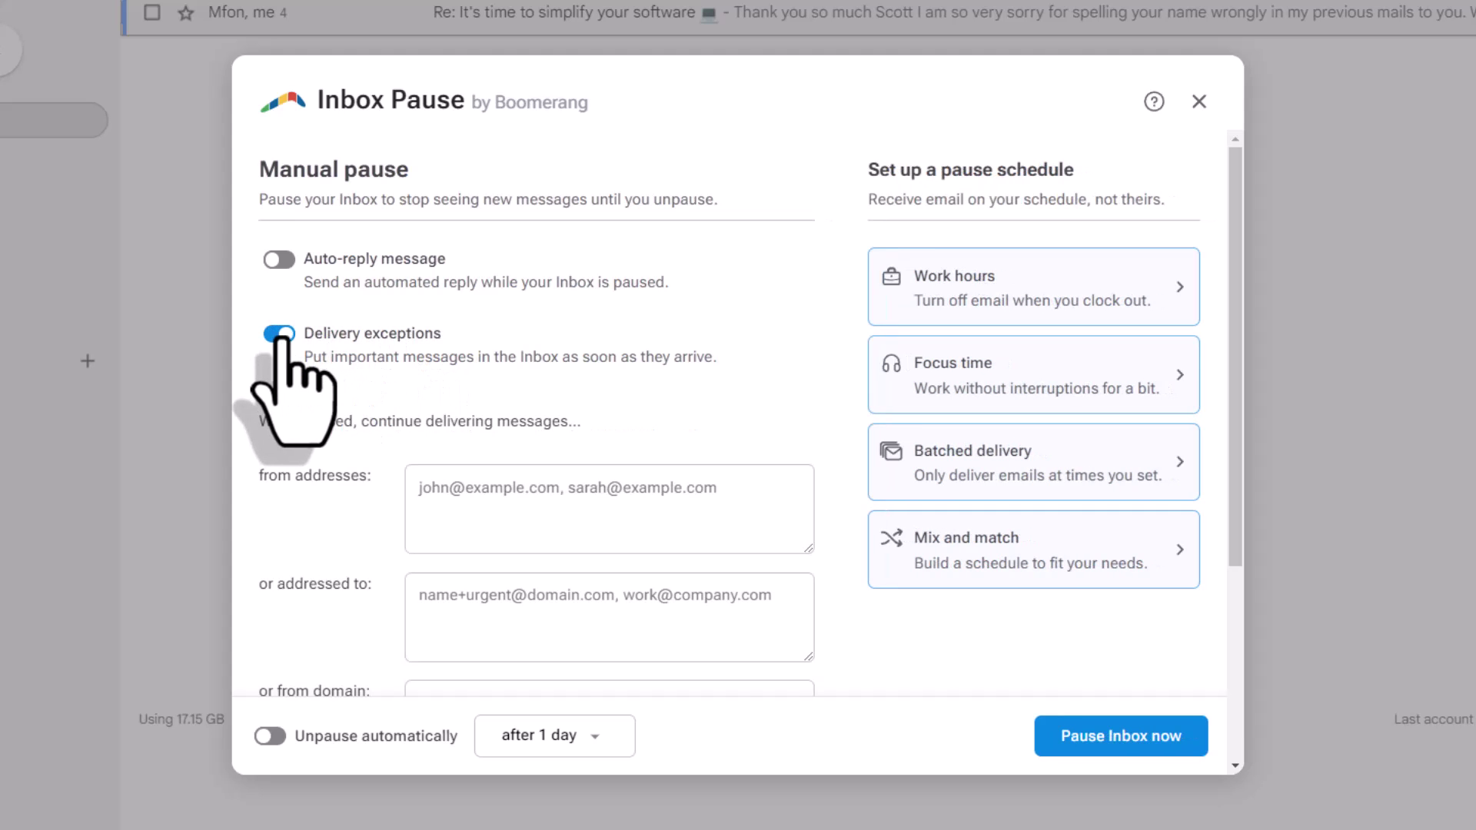
{"action": "scroll", "coordinate": [1238, 330], "scroll_direction": "down", "scroll_amount": 1}
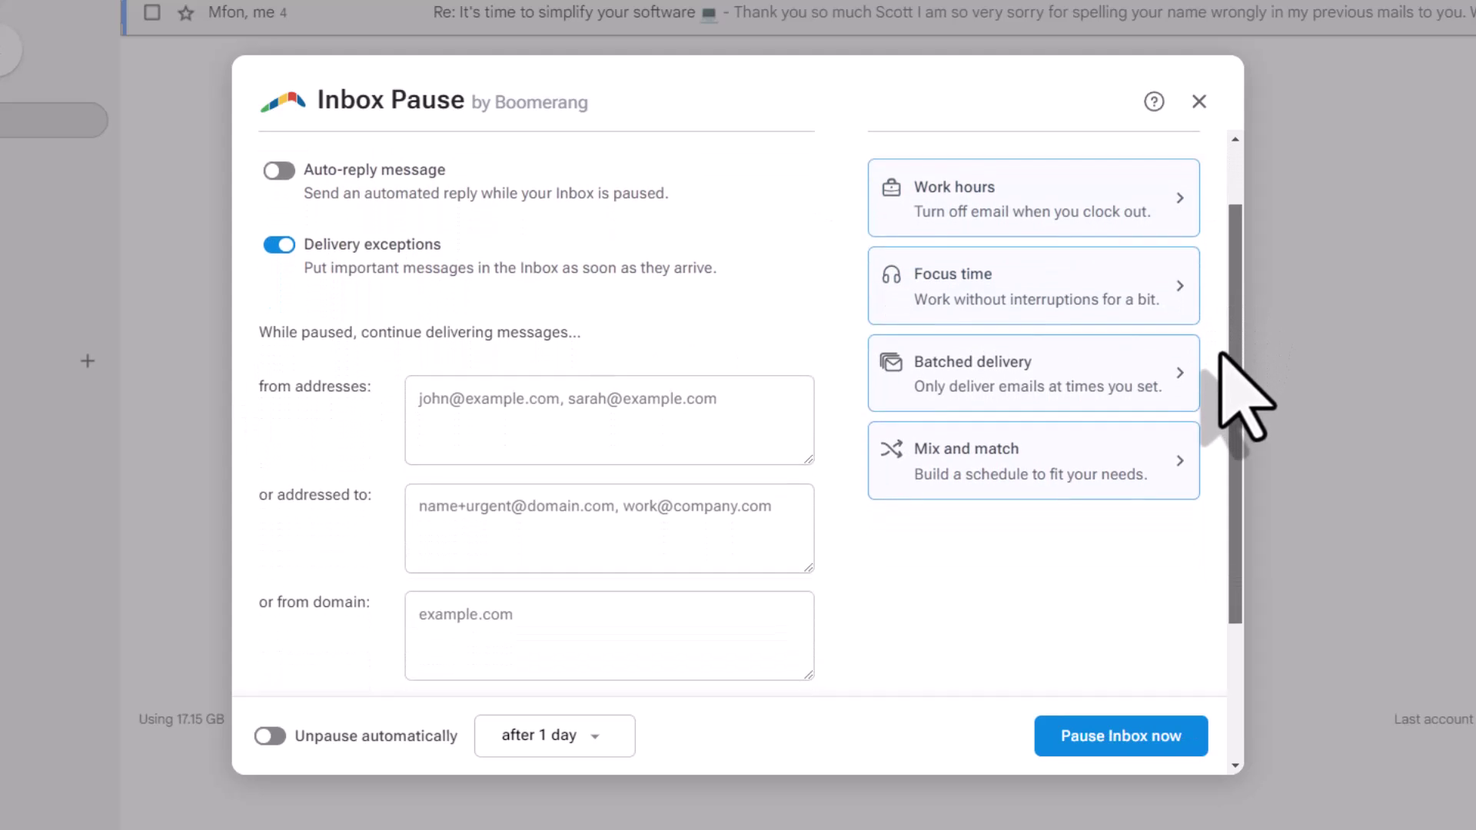
{"action": "left_click_drag", "start_coordinate": [1223, 357], "coordinate": [1162, 458]}
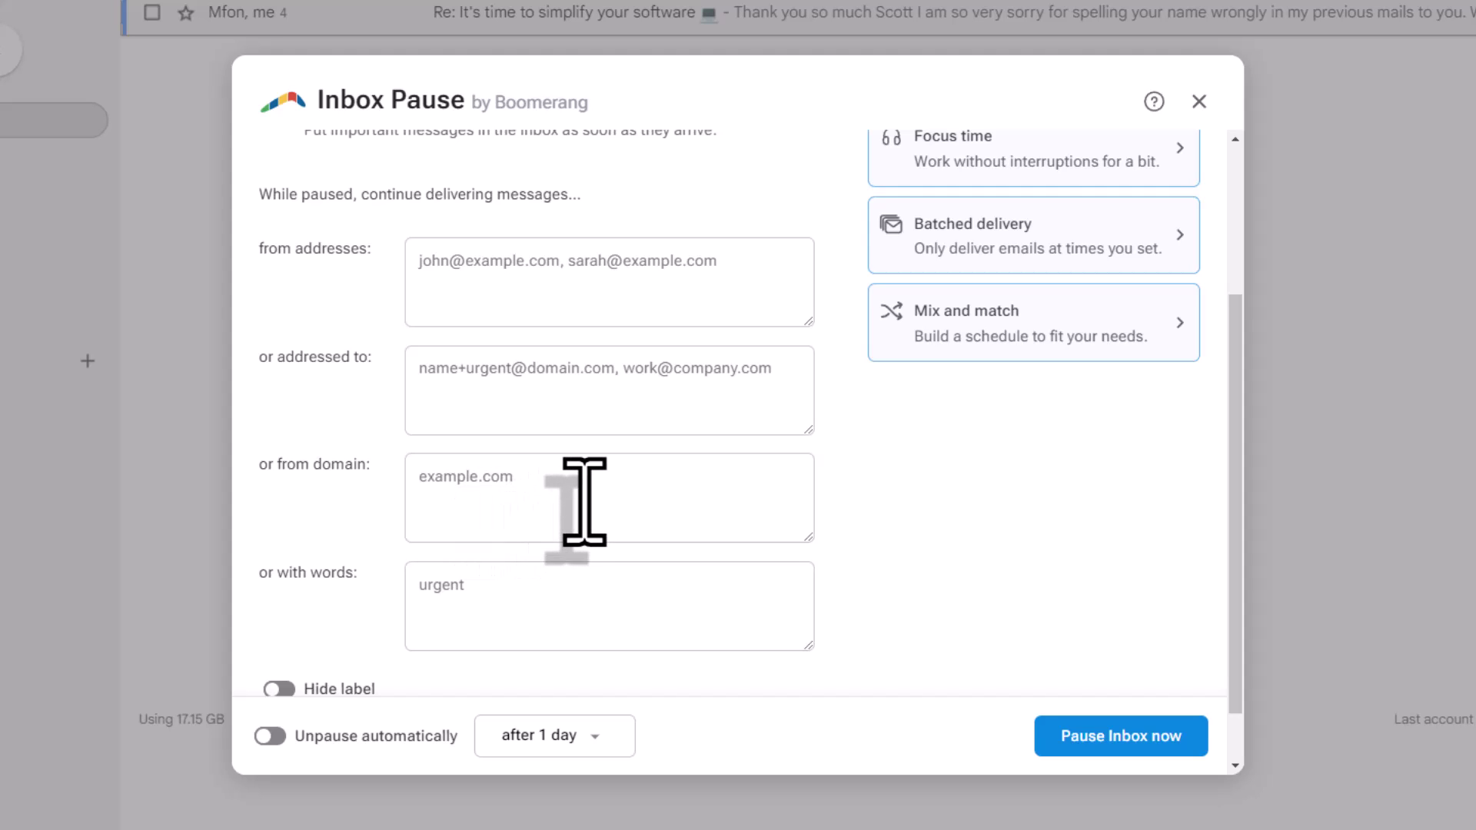
{"action": "scroll", "coordinate": [501, 581], "scroll_direction": "down", "scroll_amount": 1}
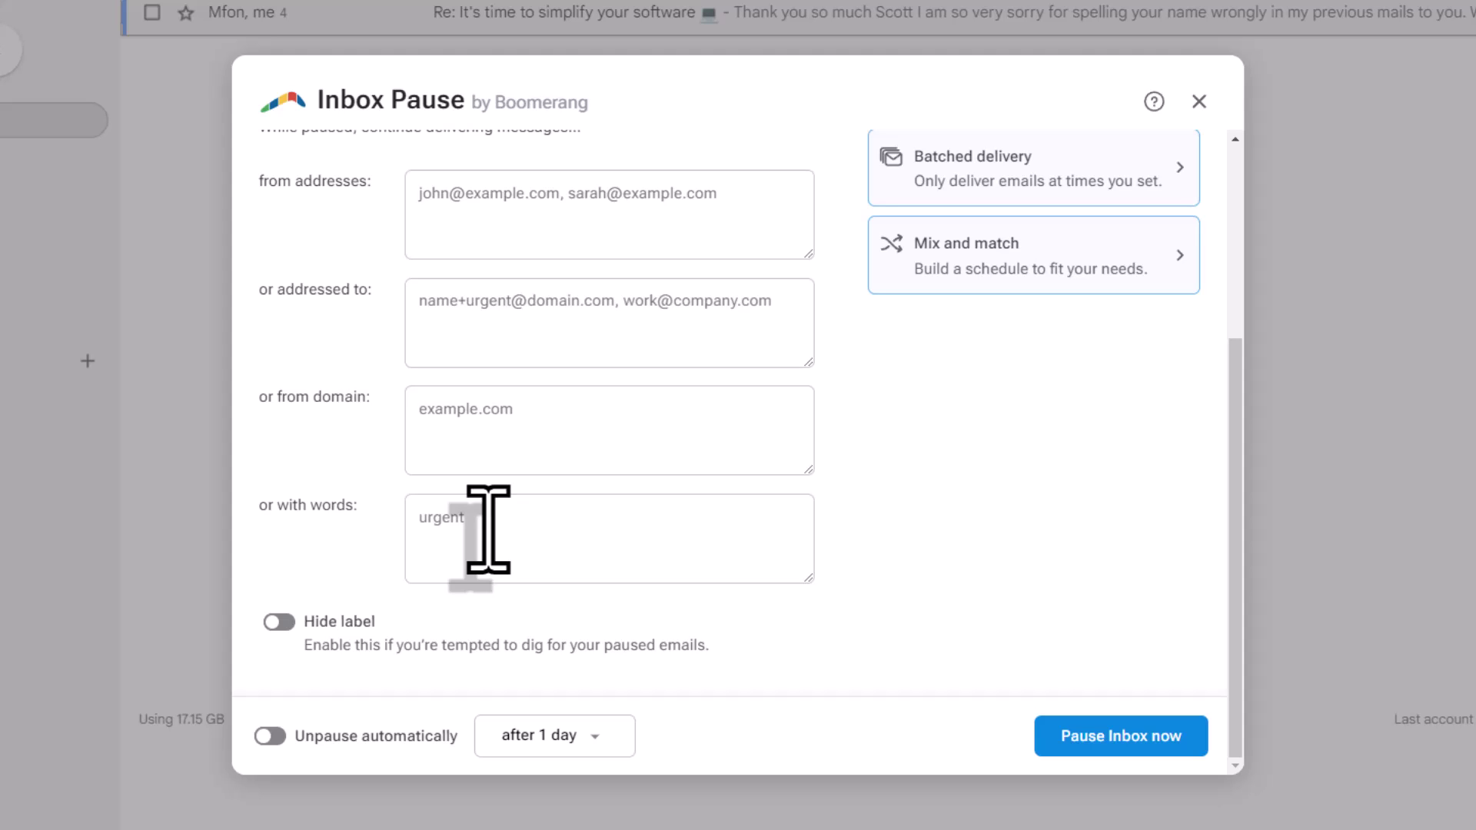
{"action": "scroll", "coordinate": [489, 530], "scroll_direction": "up", "scroll_amount": 3}
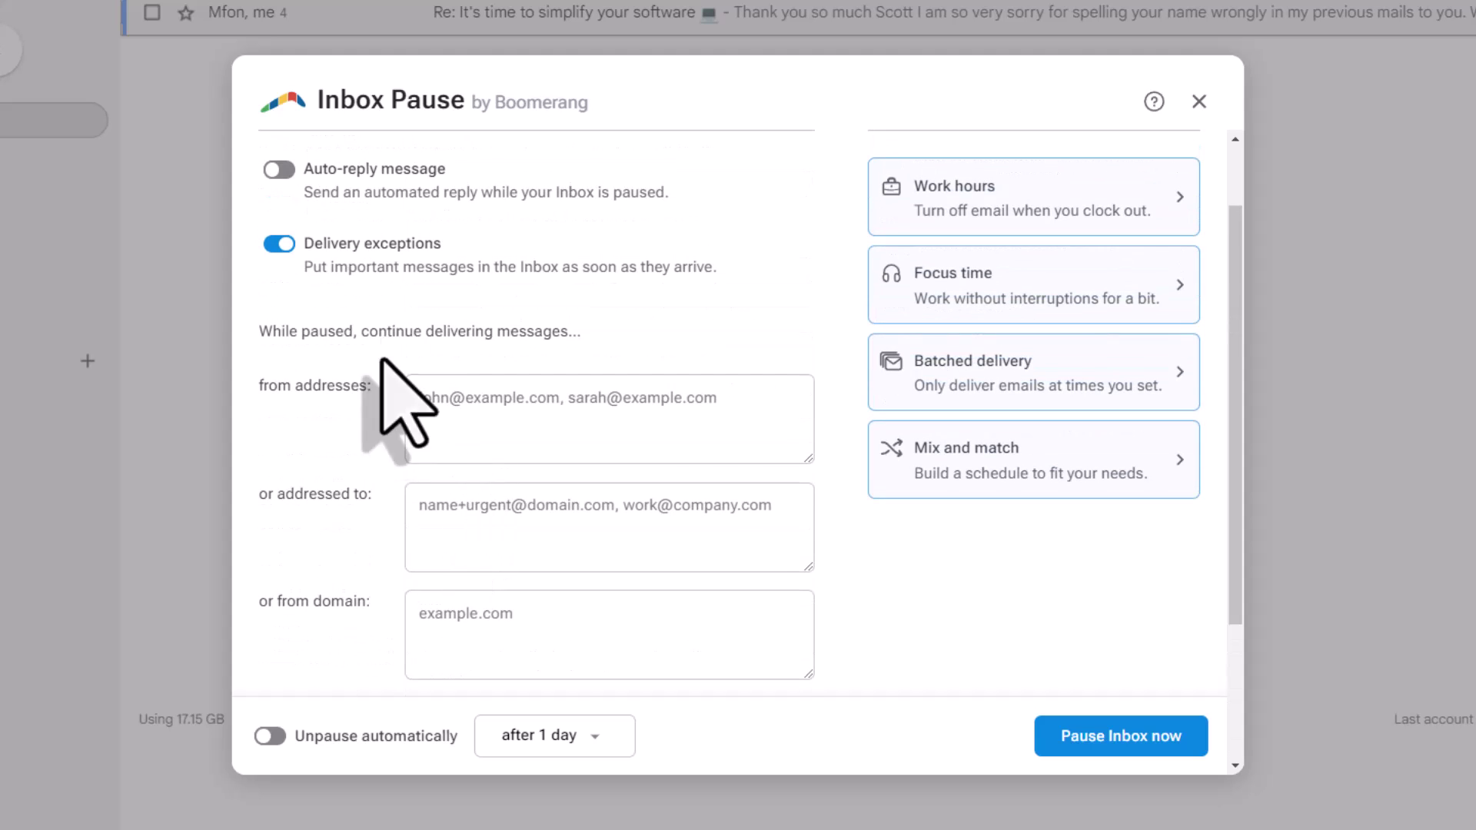
{"action": "left_click", "coordinate": [288, 250]}
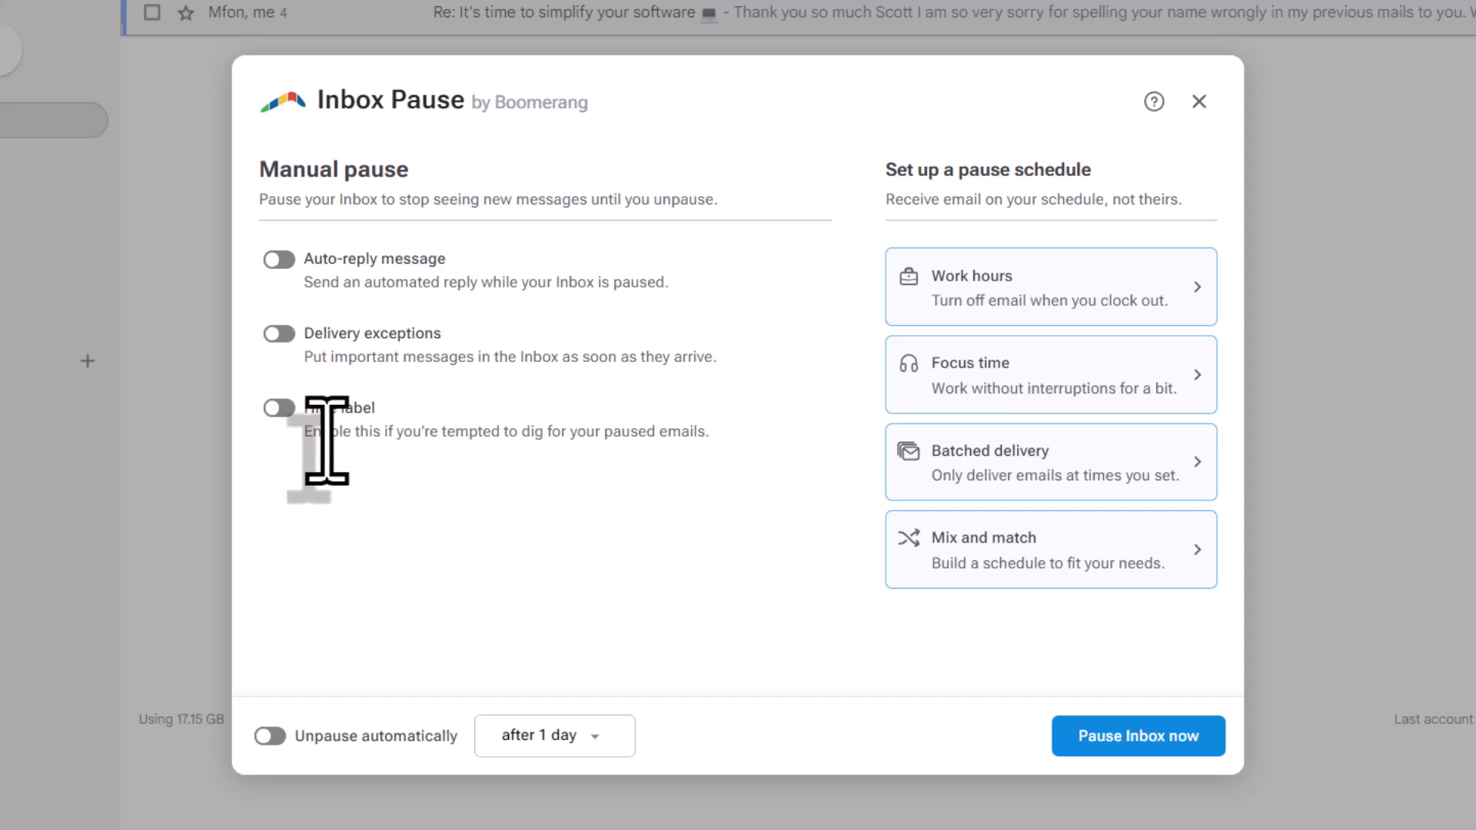
{"action": "left_click", "coordinate": [281, 408]}
{"action": "left_click", "coordinate": [280, 409]}
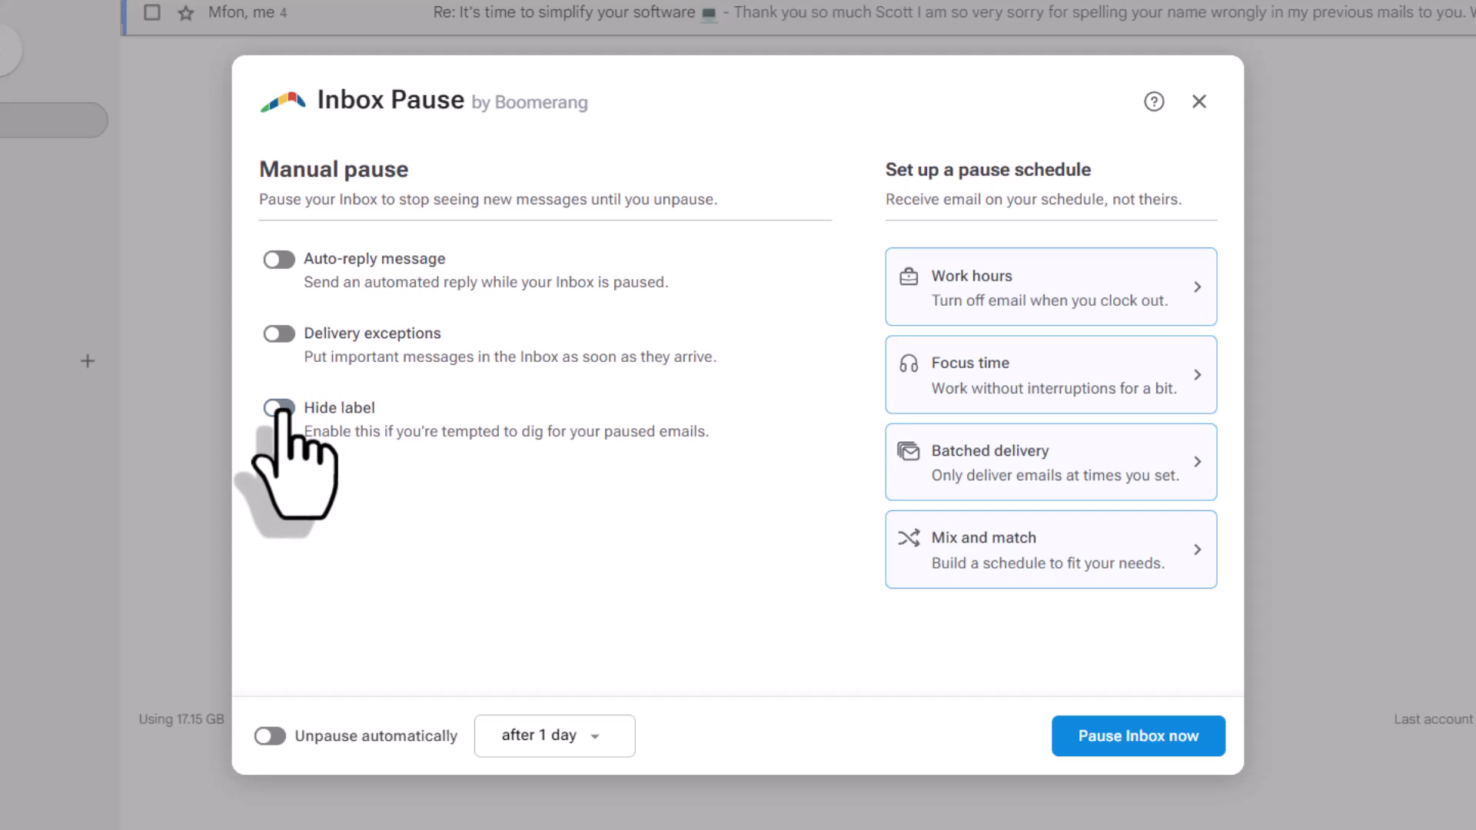
Try automatic unpause after 1 day, turn it back off, and pause the inbox immediately
{"action": "left_click", "coordinate": [267, 736]}
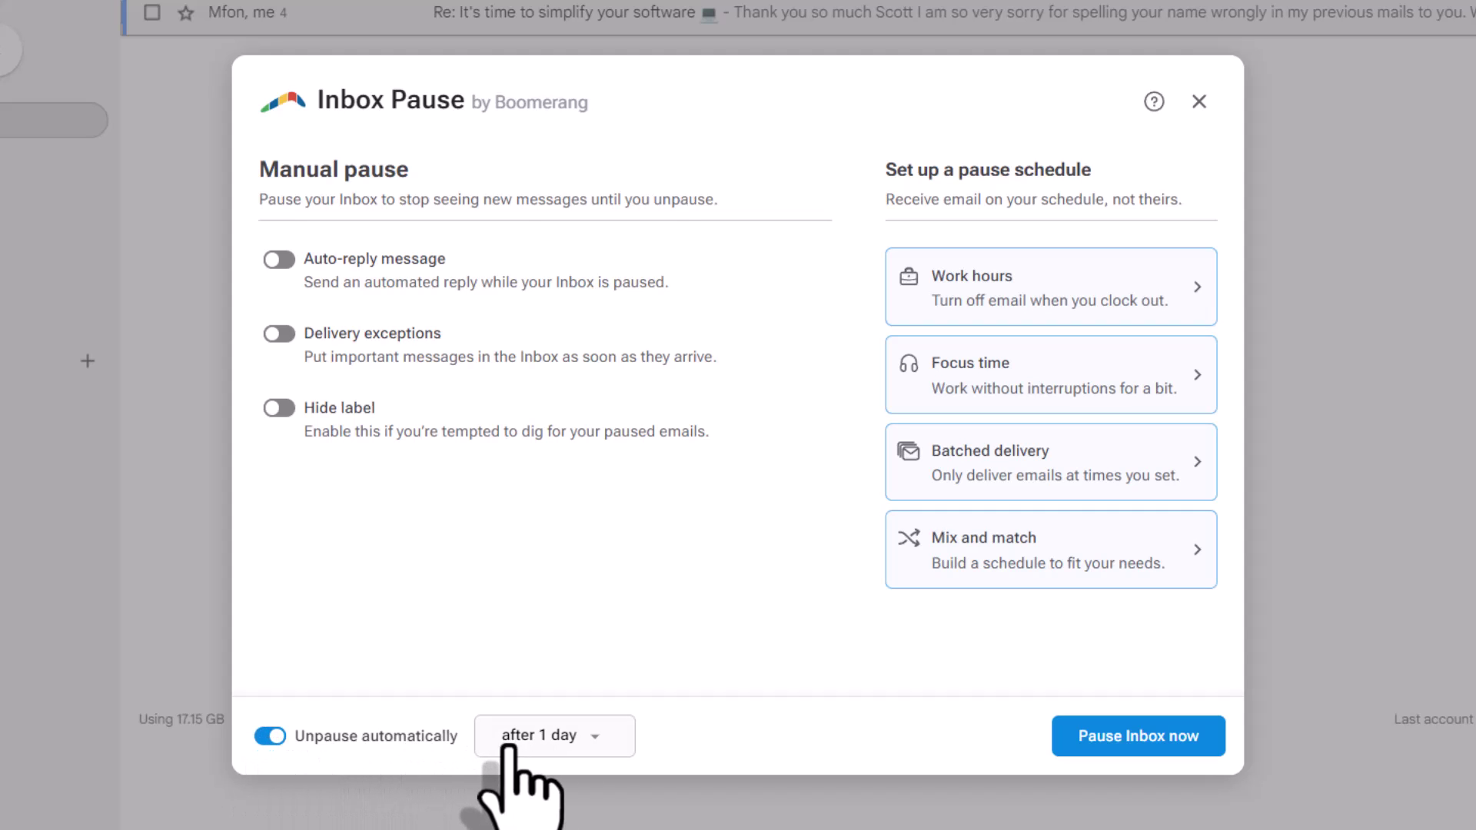
{"action": "left_click", "coordinate": [601, 737]}
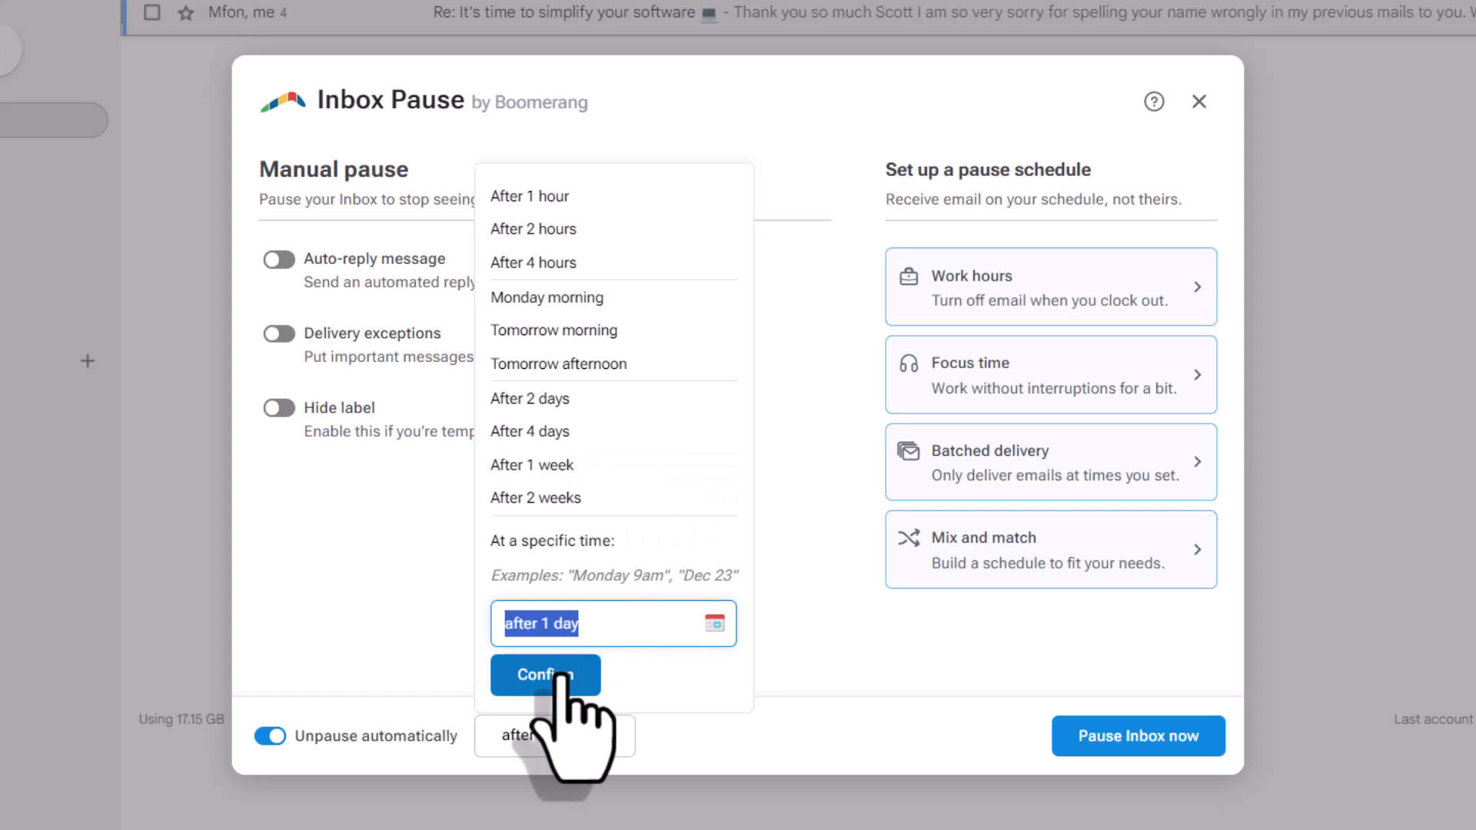
{"action": "left_click", "coordinate": [711, 748]}
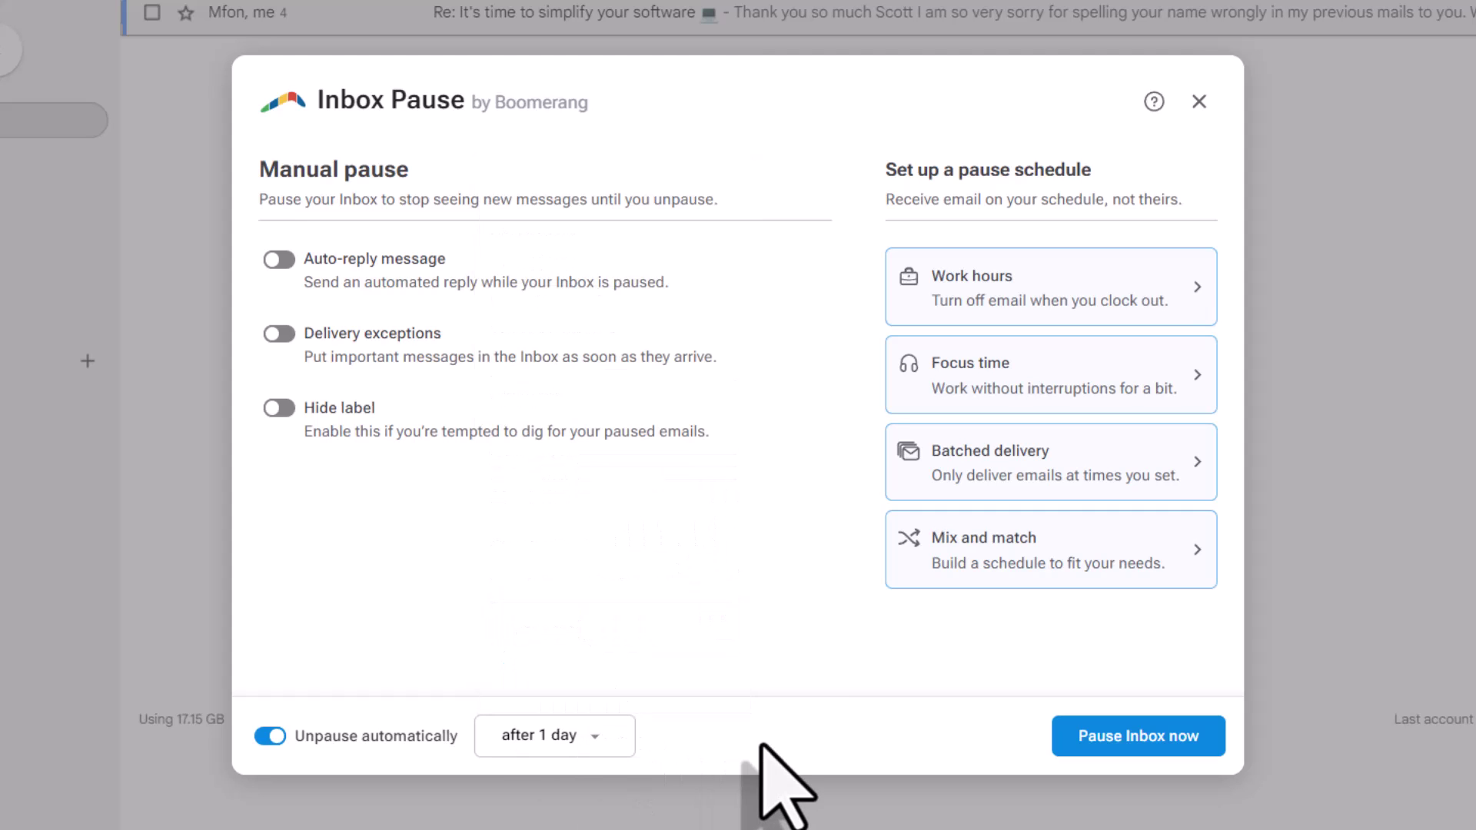
{"action": "left_click", "coordinate": [269, 736]}
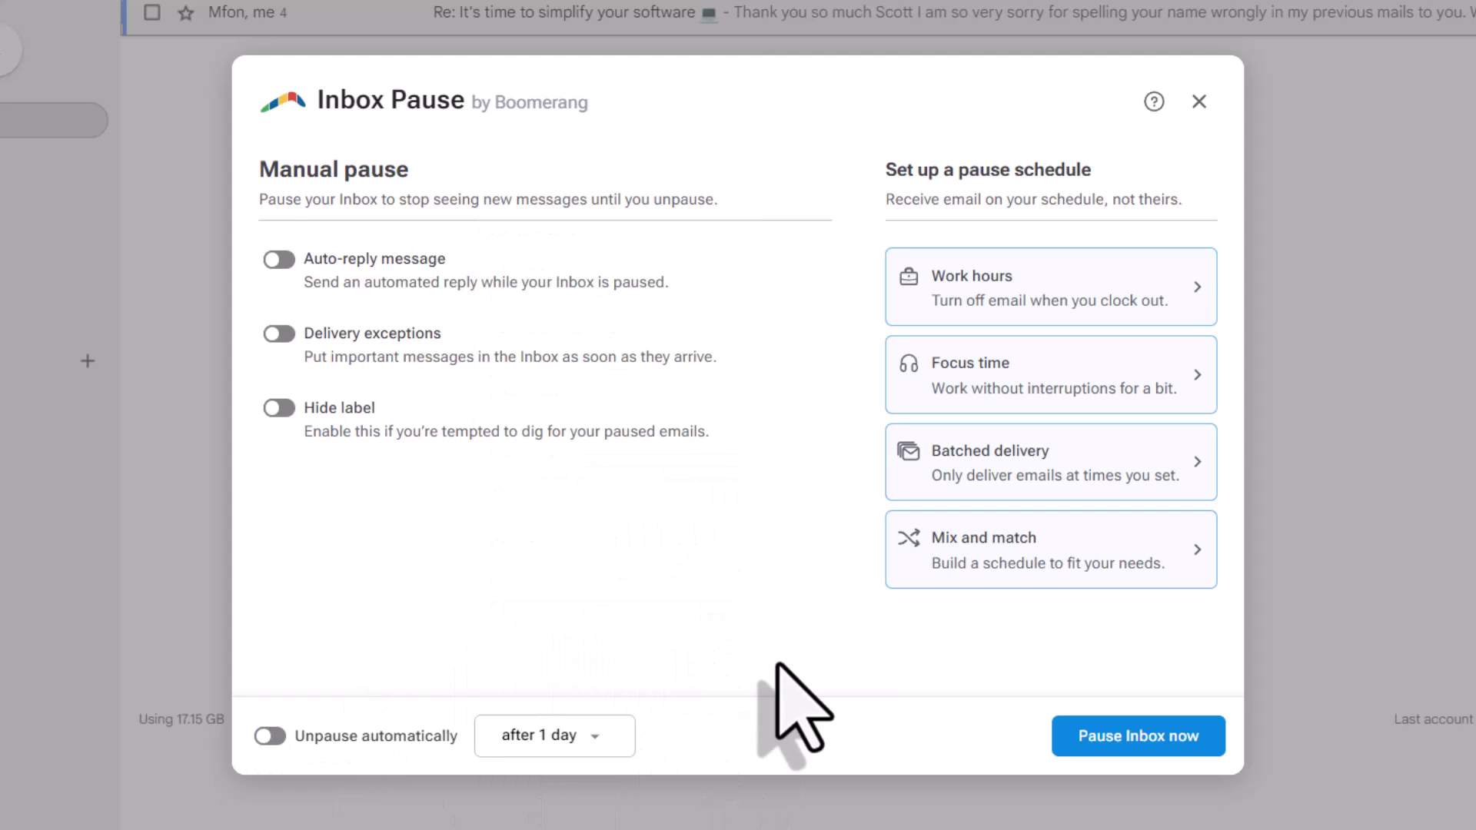
{"action": "left_click", "coordinate": [1124, 750]}
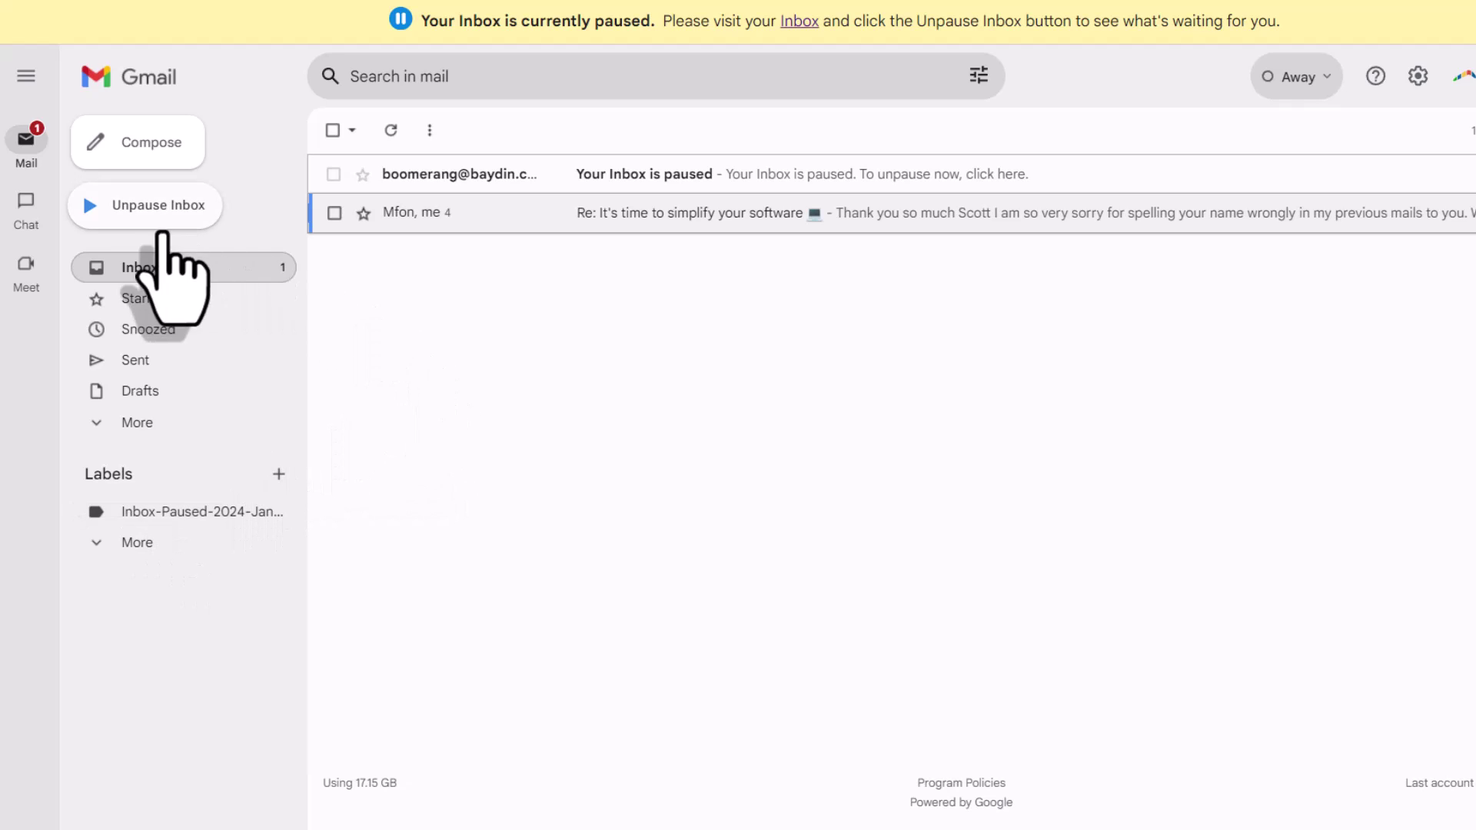
View mail under the Inbox-Paused-2024-Jan-22 label, then return to the inbox list
{"action": "left_click", "coordinate": [179, 513]}
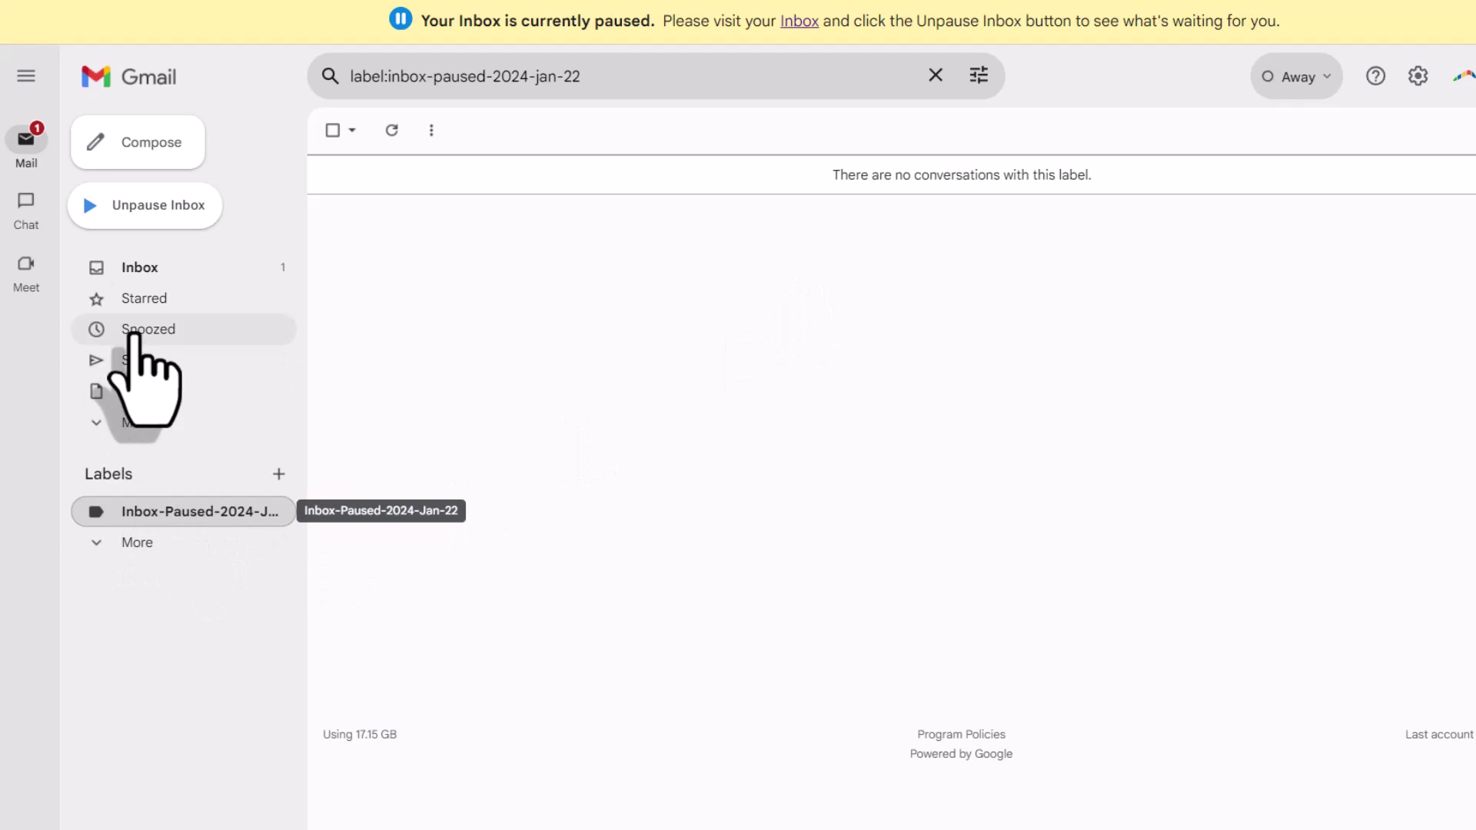
{"action": "left_click", "coordinate": [135, 271]}
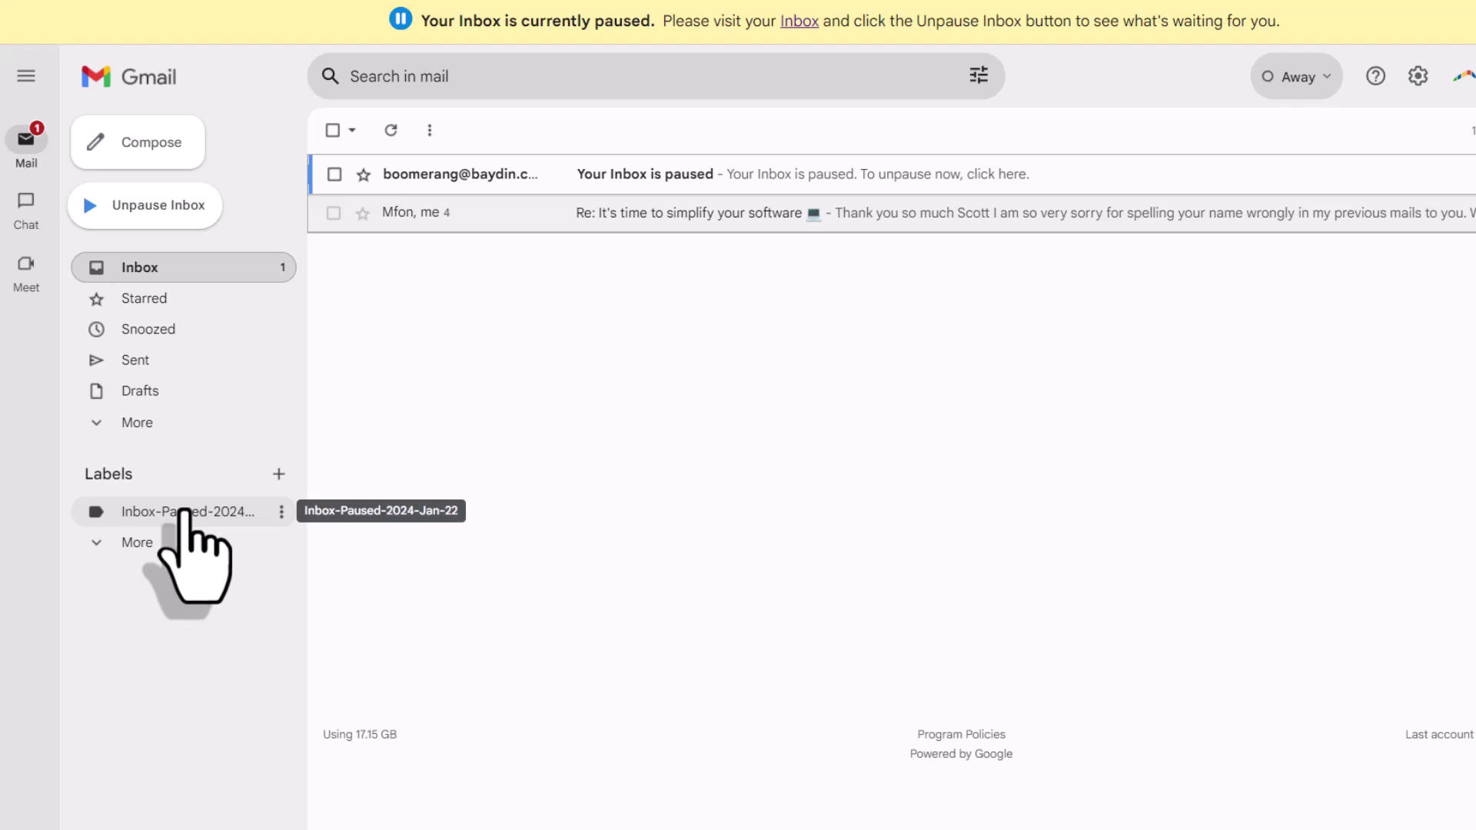
Unpause the inbox, then expand and collapse the extra Boomerang labels
{"action": "left_click", "coordinate": [157, 206]}
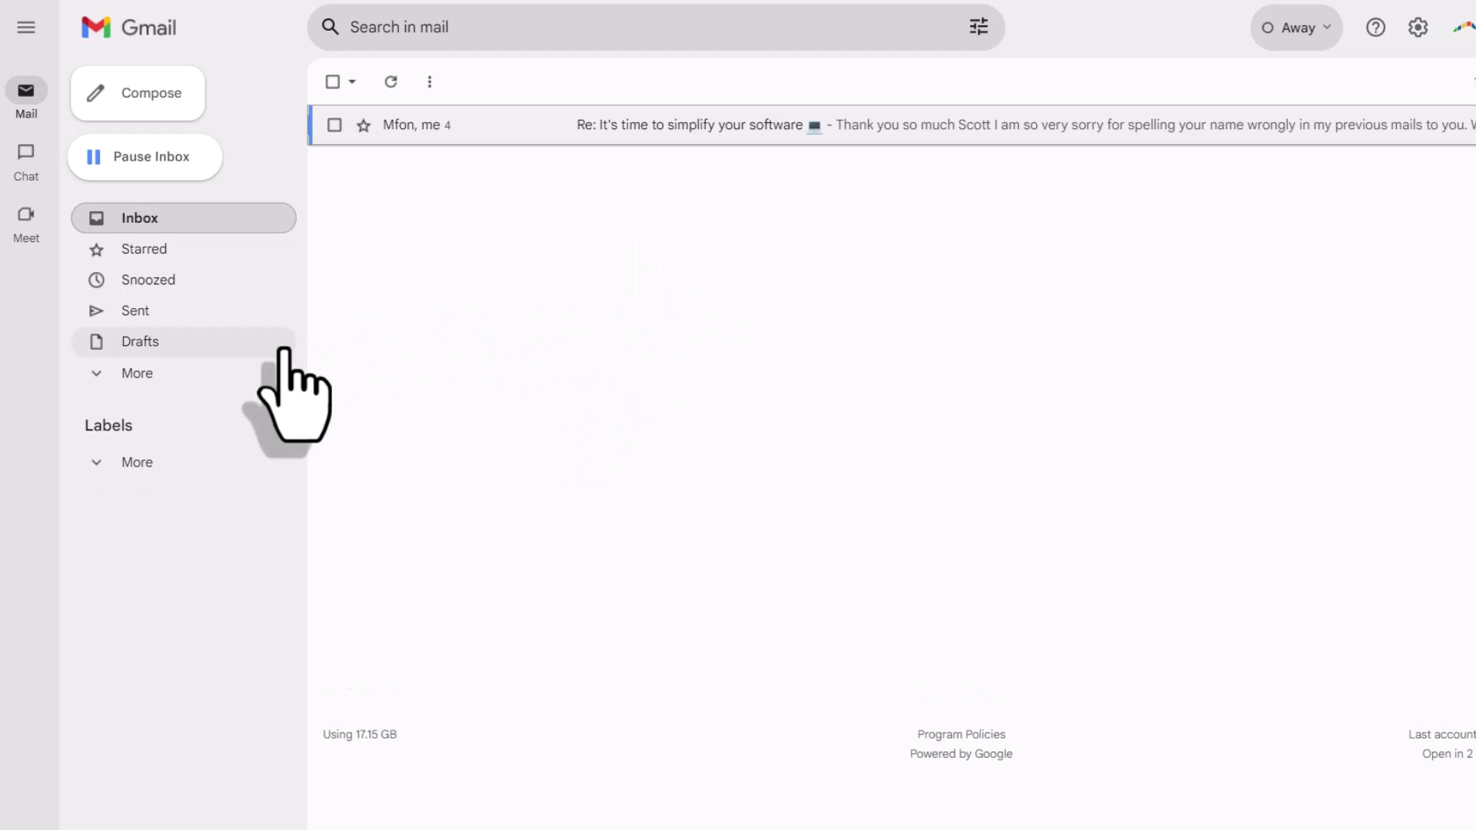
{"action": "left_click", "coordinate": [107, 460]}
{"action": "left_click", "coordinate": [93, 464]}
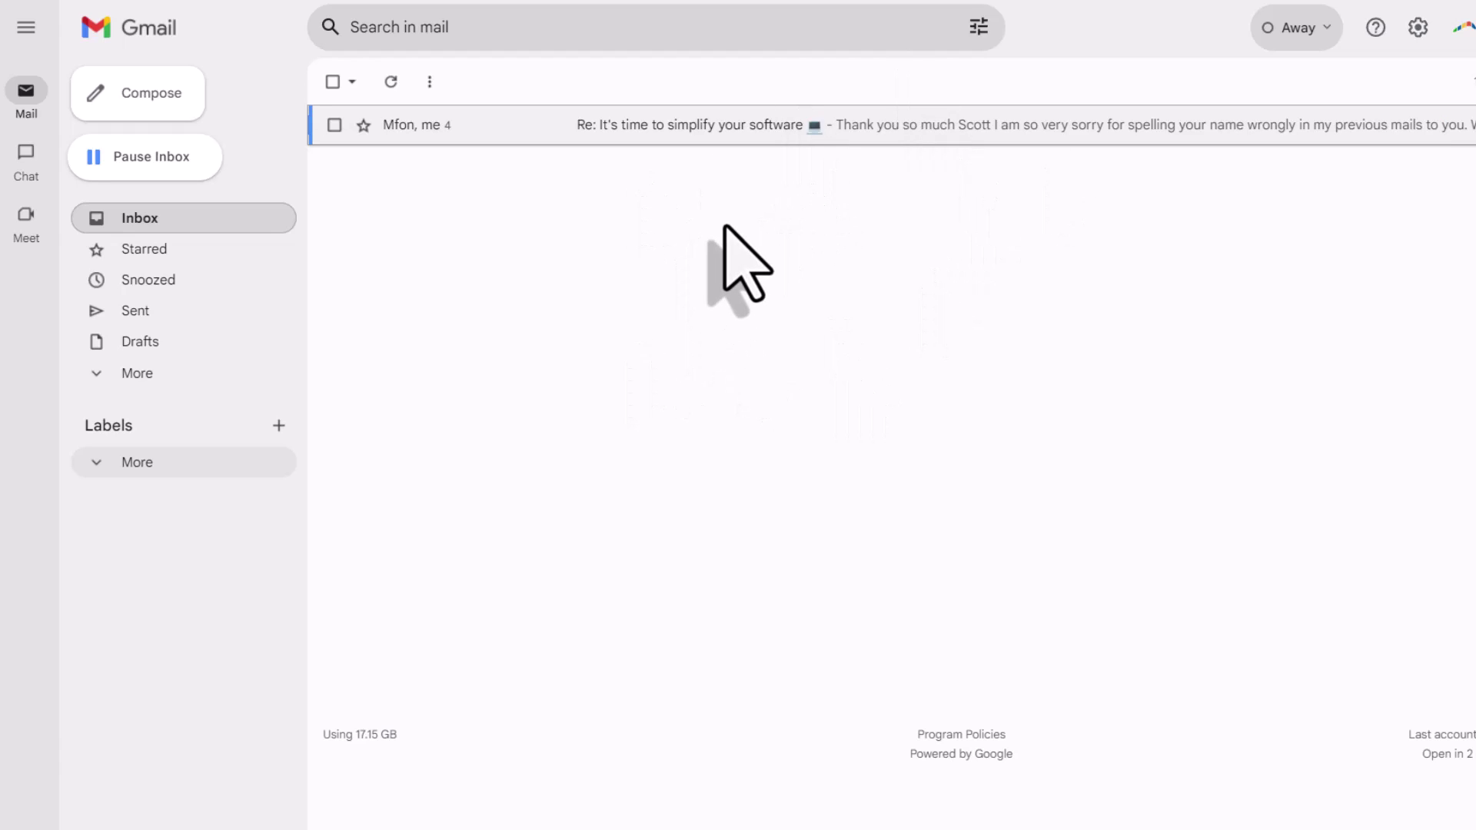
Open Inbox Pause and preview the Work hours and Focus time schedules, returning after each
{"action": "left_click", "coordinate": [141, 160]}
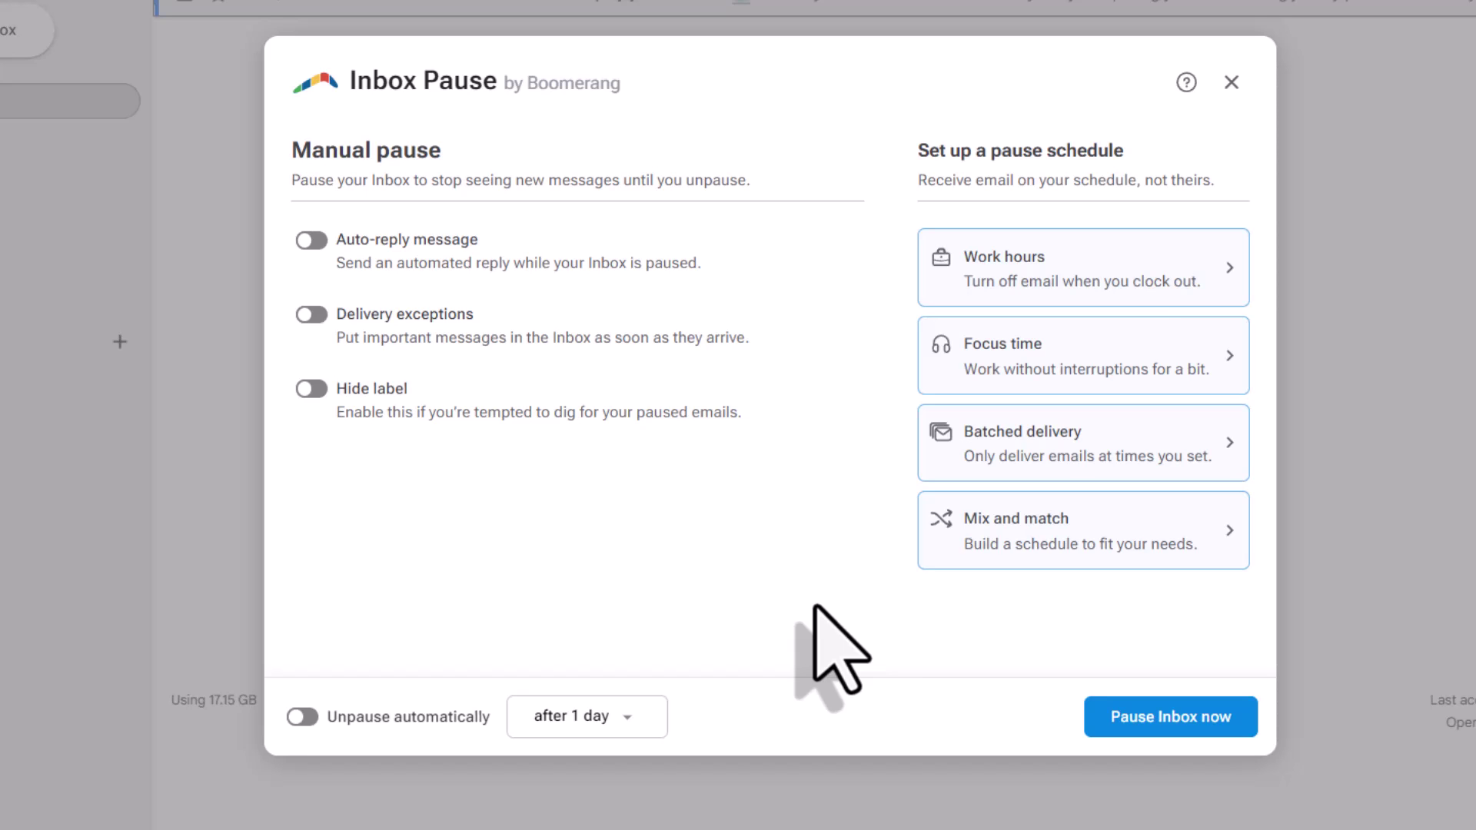
{"action": "left_click", "coordinate": [1171, 267]}
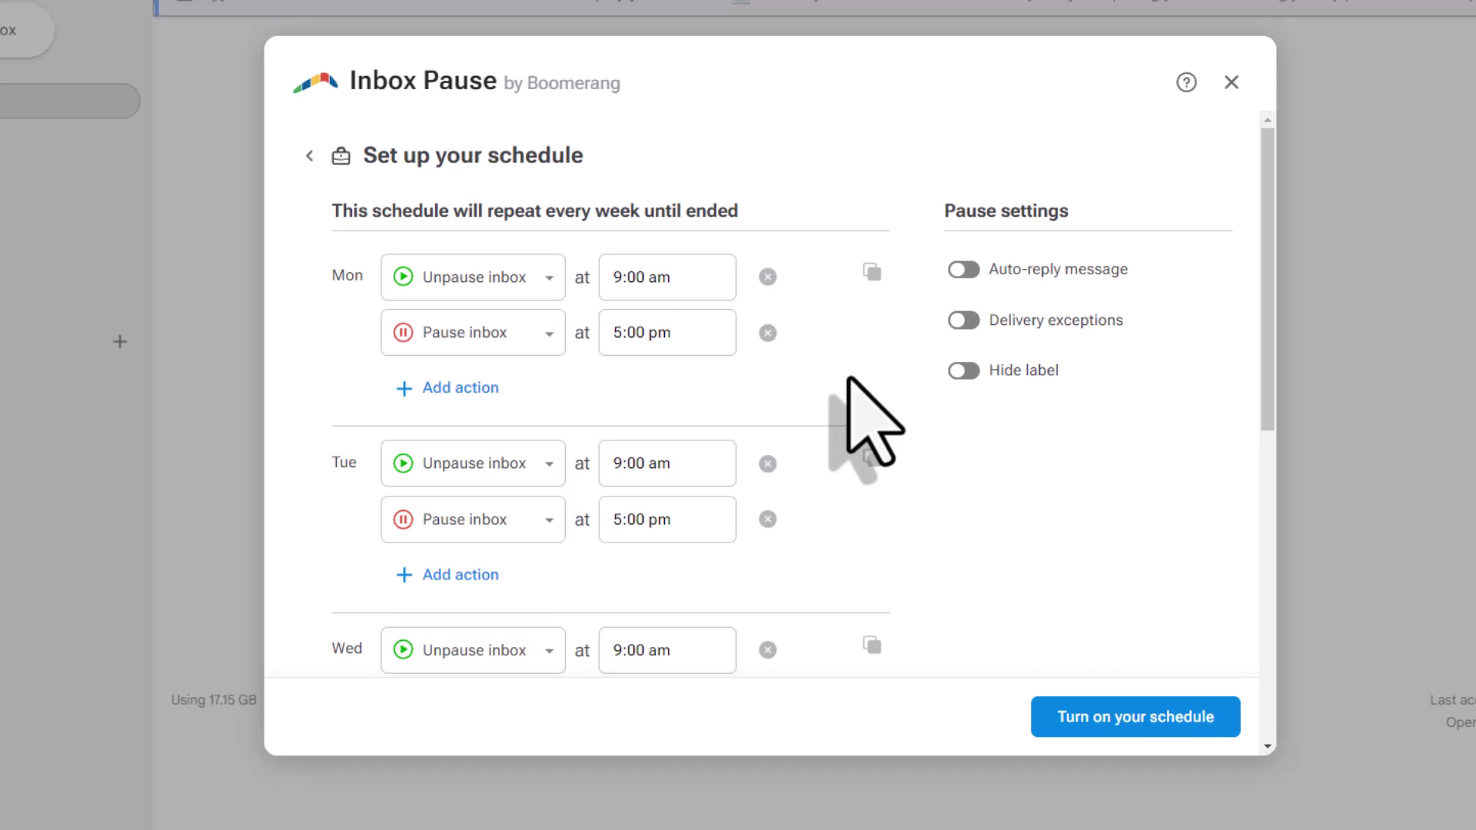
{"action": "scroll", "coordinate": [848, 378], "scroll_direction": "down", "scroll_amount": 4}
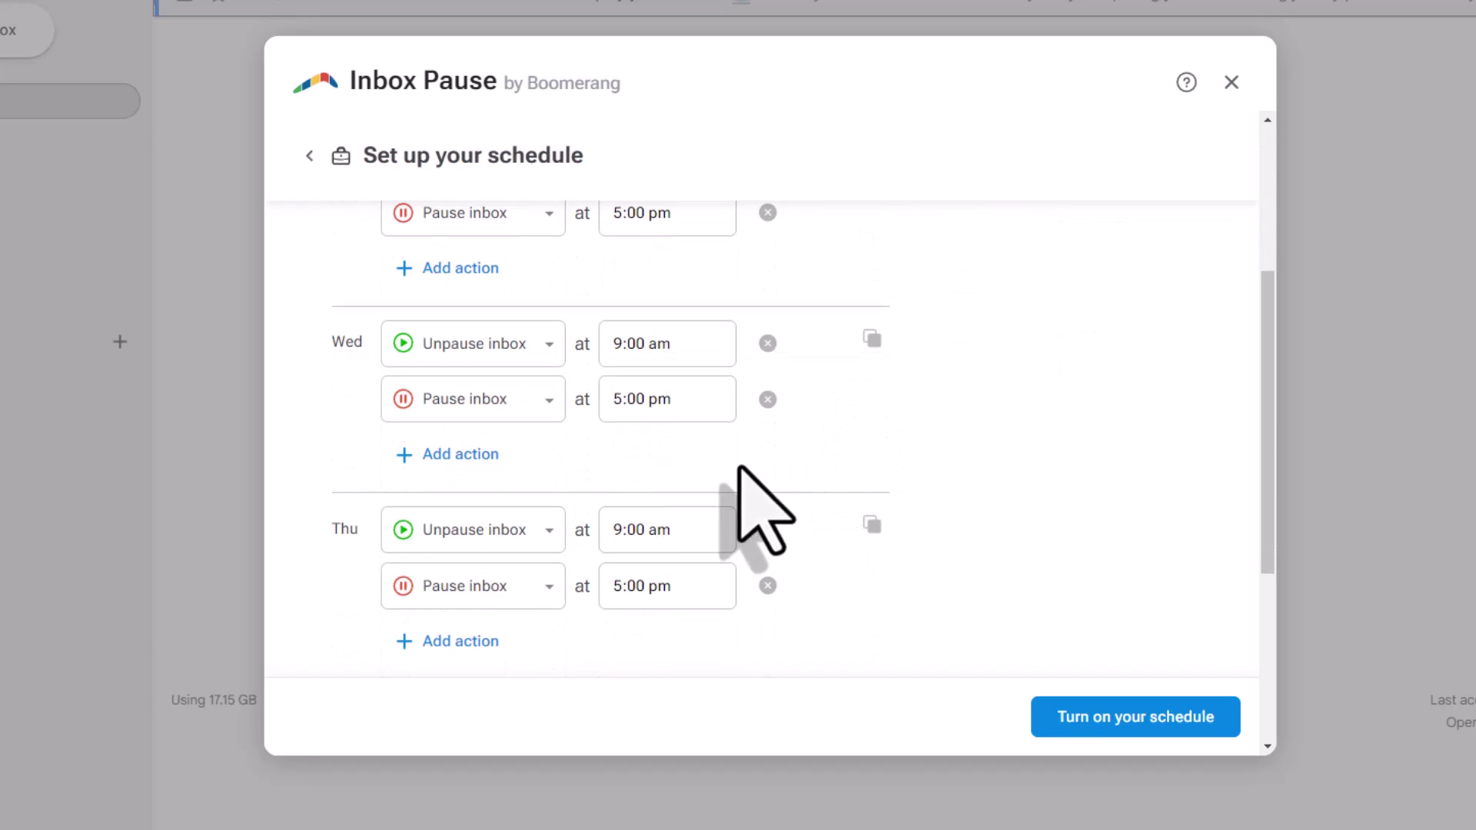
{"action": "scroll", "coordinate": [842, 442], "scroll_direction": "up", "scroll_amount": 4}
{"action": "scroll", "coordinate": [841, 425], "scroll_direction": "up", "scroll_amount": 1}
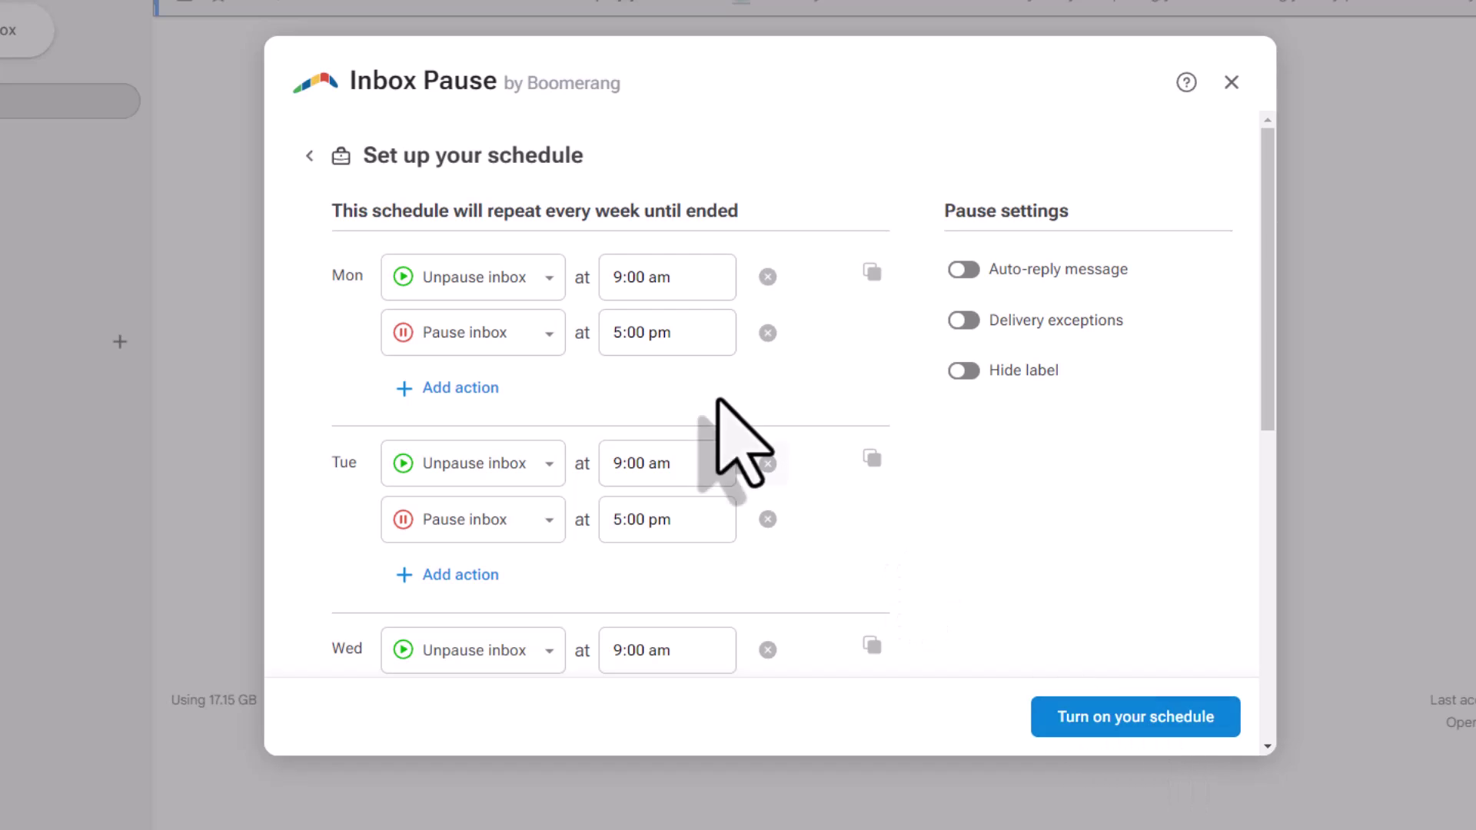
{"action": "left_click", "coordinate": [302, 157]}
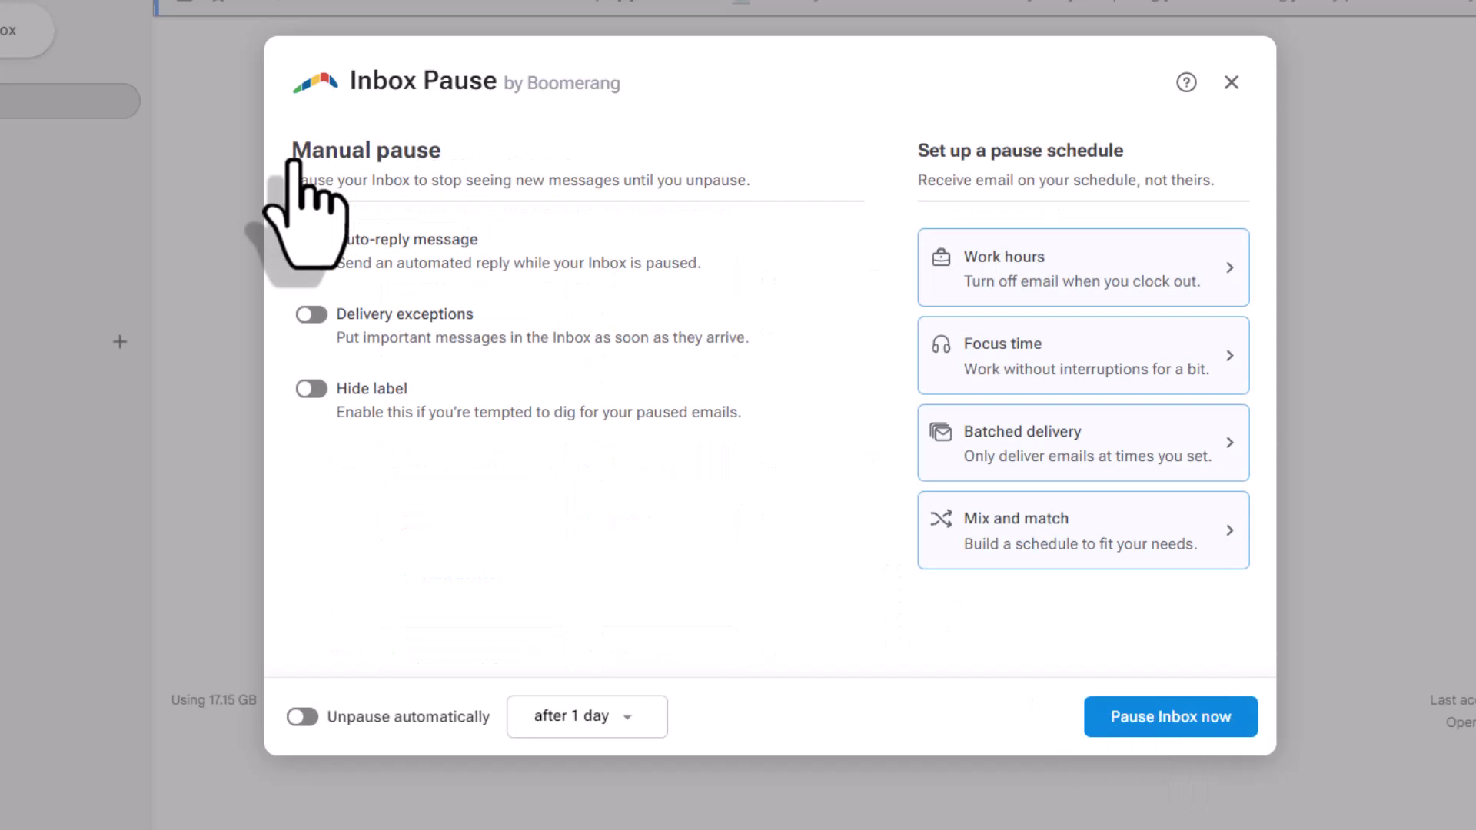
{"action": "left_click", "coordinate": [1065, 373]}
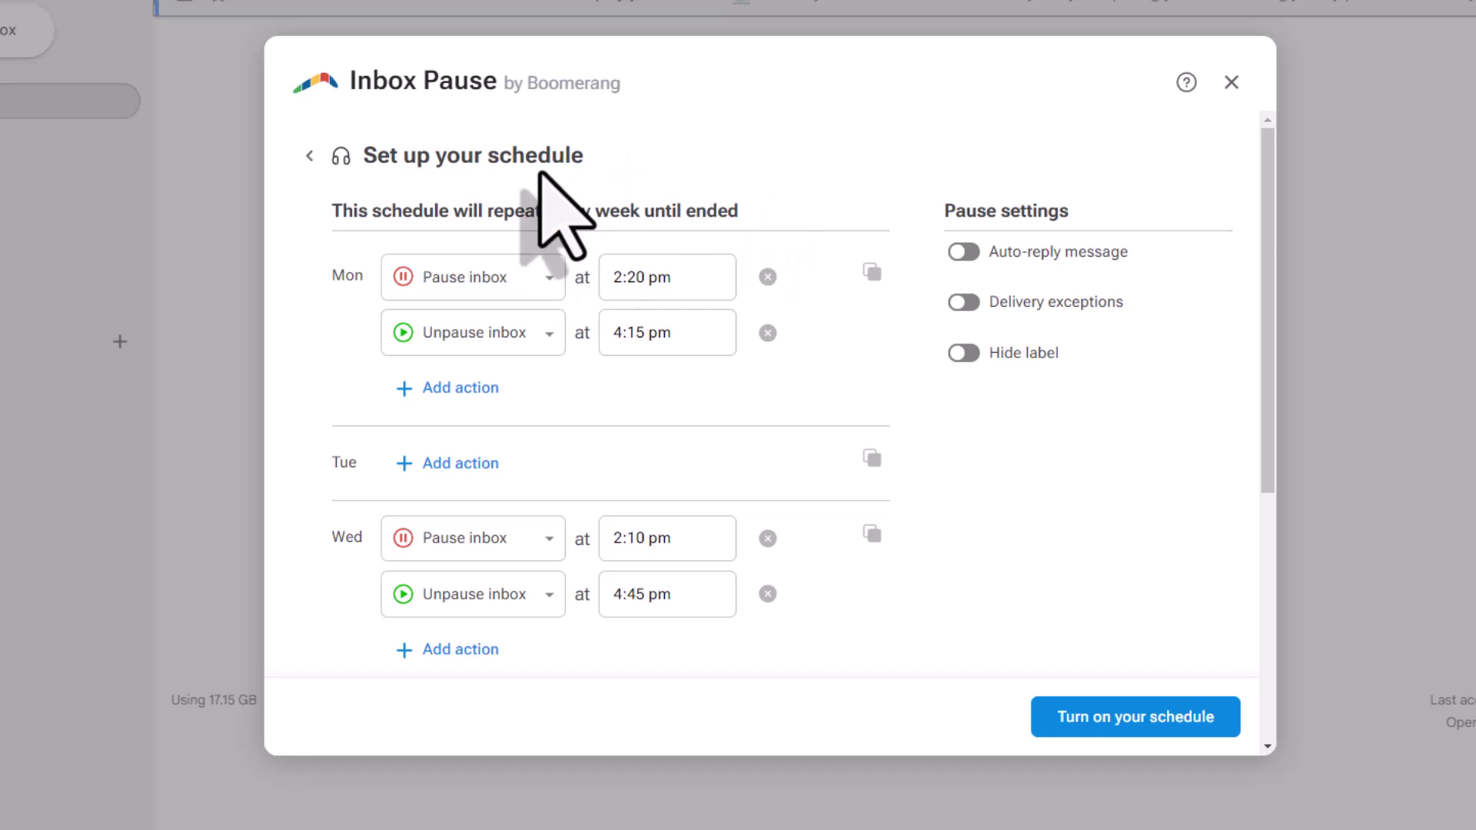
{"action": "left_click", "coordinate": [312, 153]}
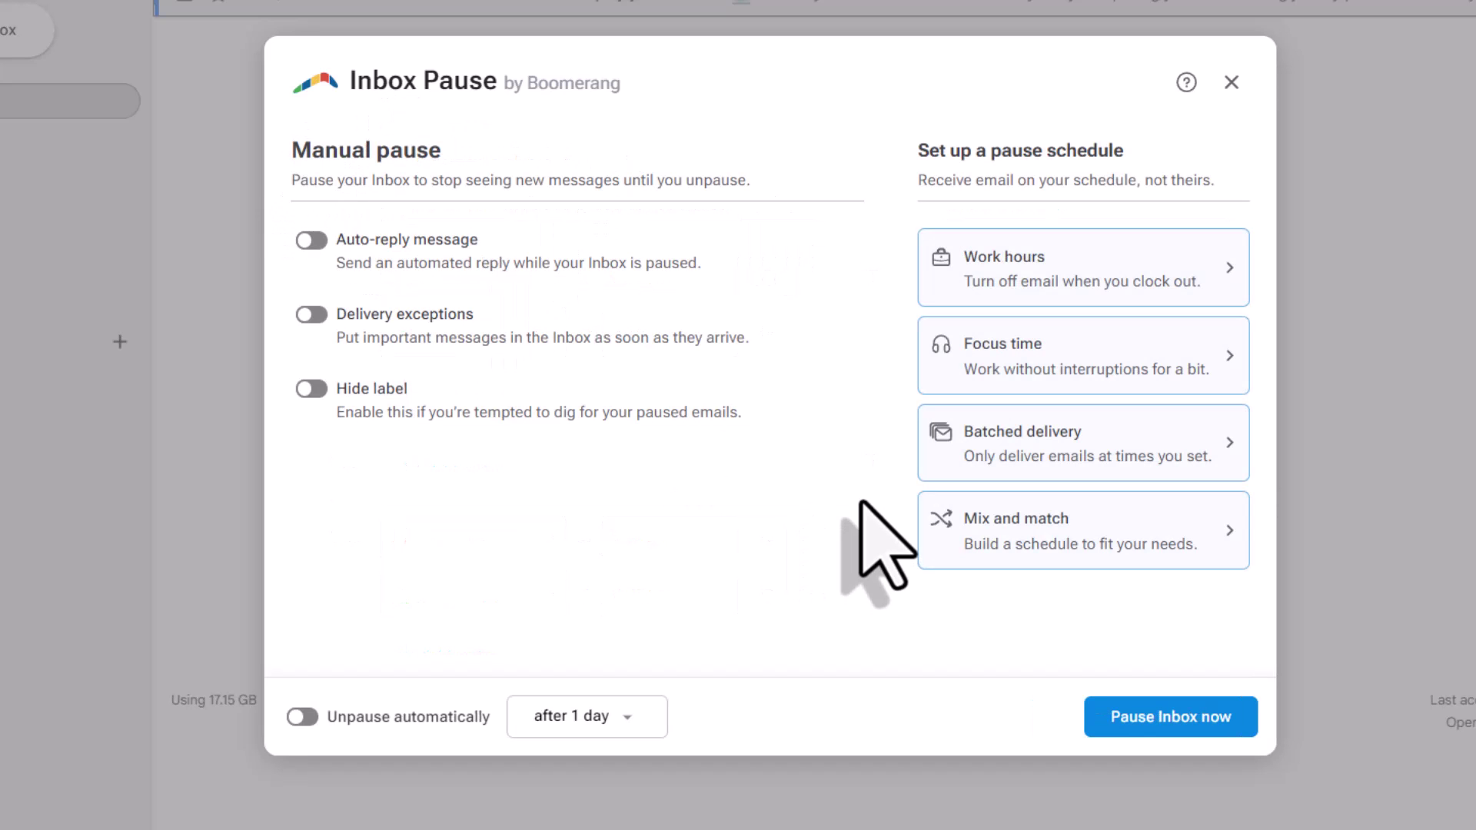
Open the Batched delivery schedule: Monday–Friday deliveries at 8:25 am, 1:45 pm and 5:20 pm
{"action": "left_click", "coordinate": [1087, 454]}
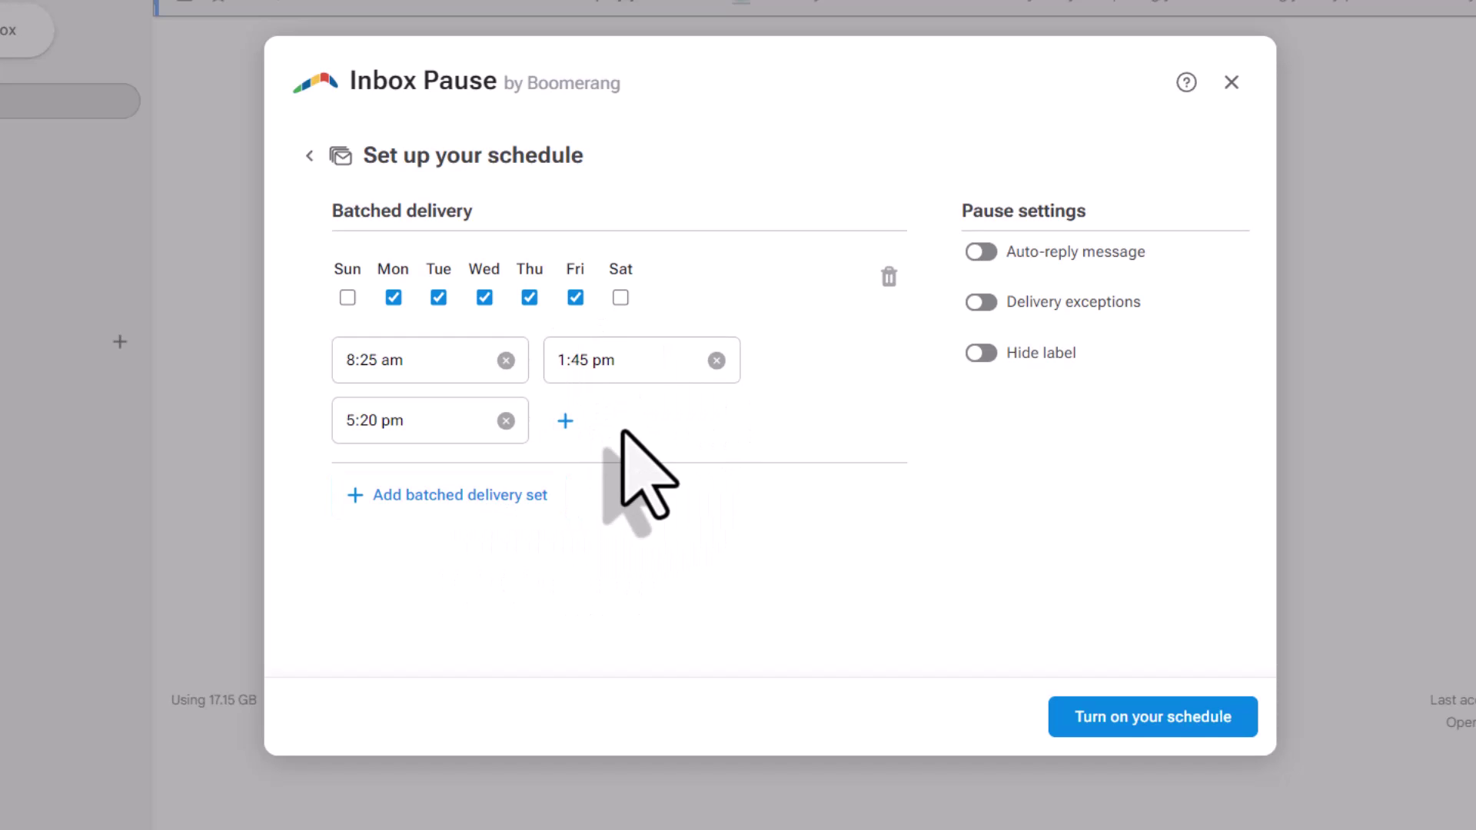
Leave Batched delivery, preview the Mix and match schedule, then return to the main pause options
{"action": "left_click", "coordinate": [308, 156]}
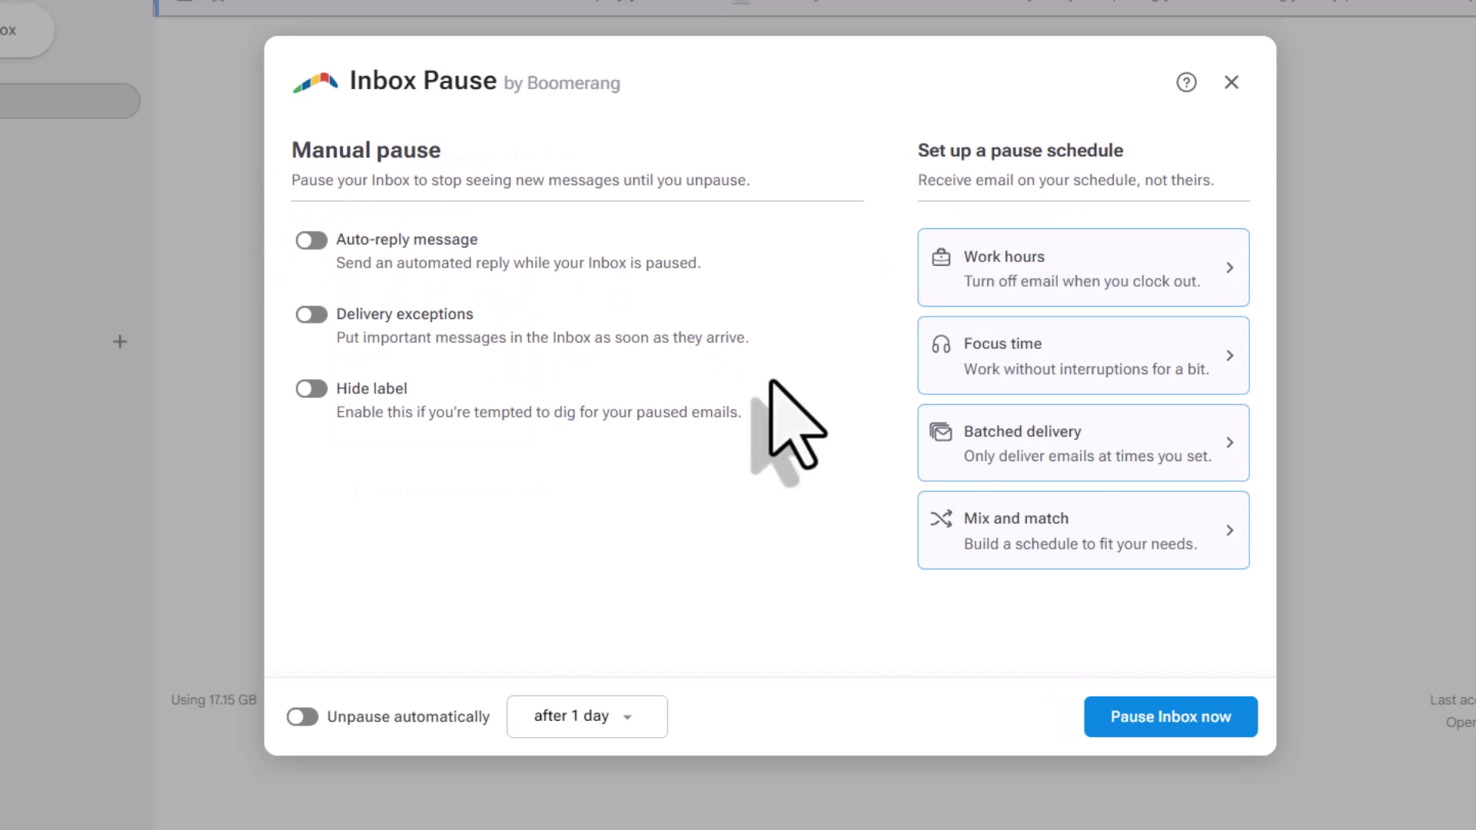
{"action": "mouse_move", "coordinate": [992, 353]}
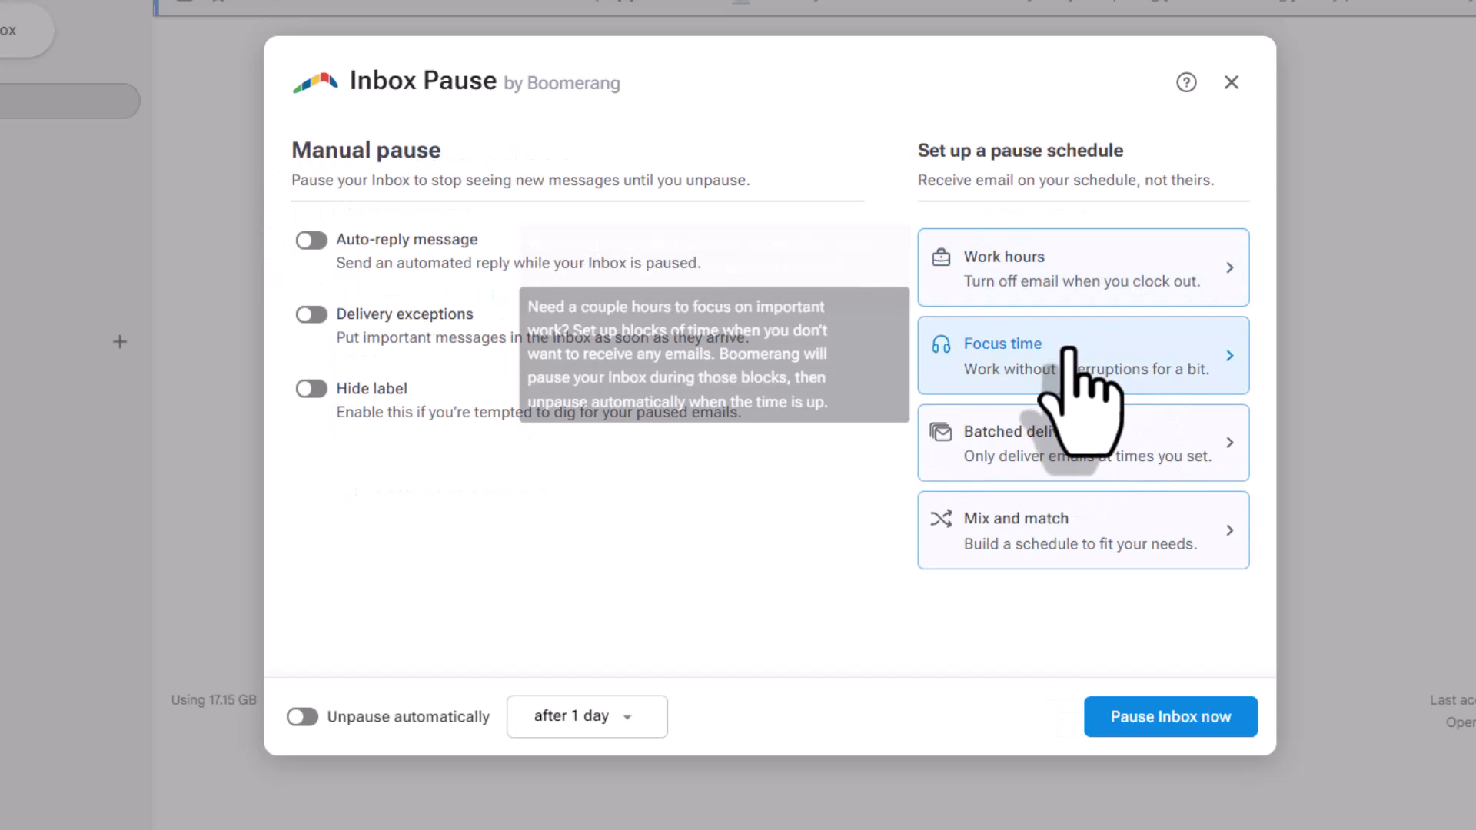
{"action": "left_click", "coordinate": [1040, 532]}
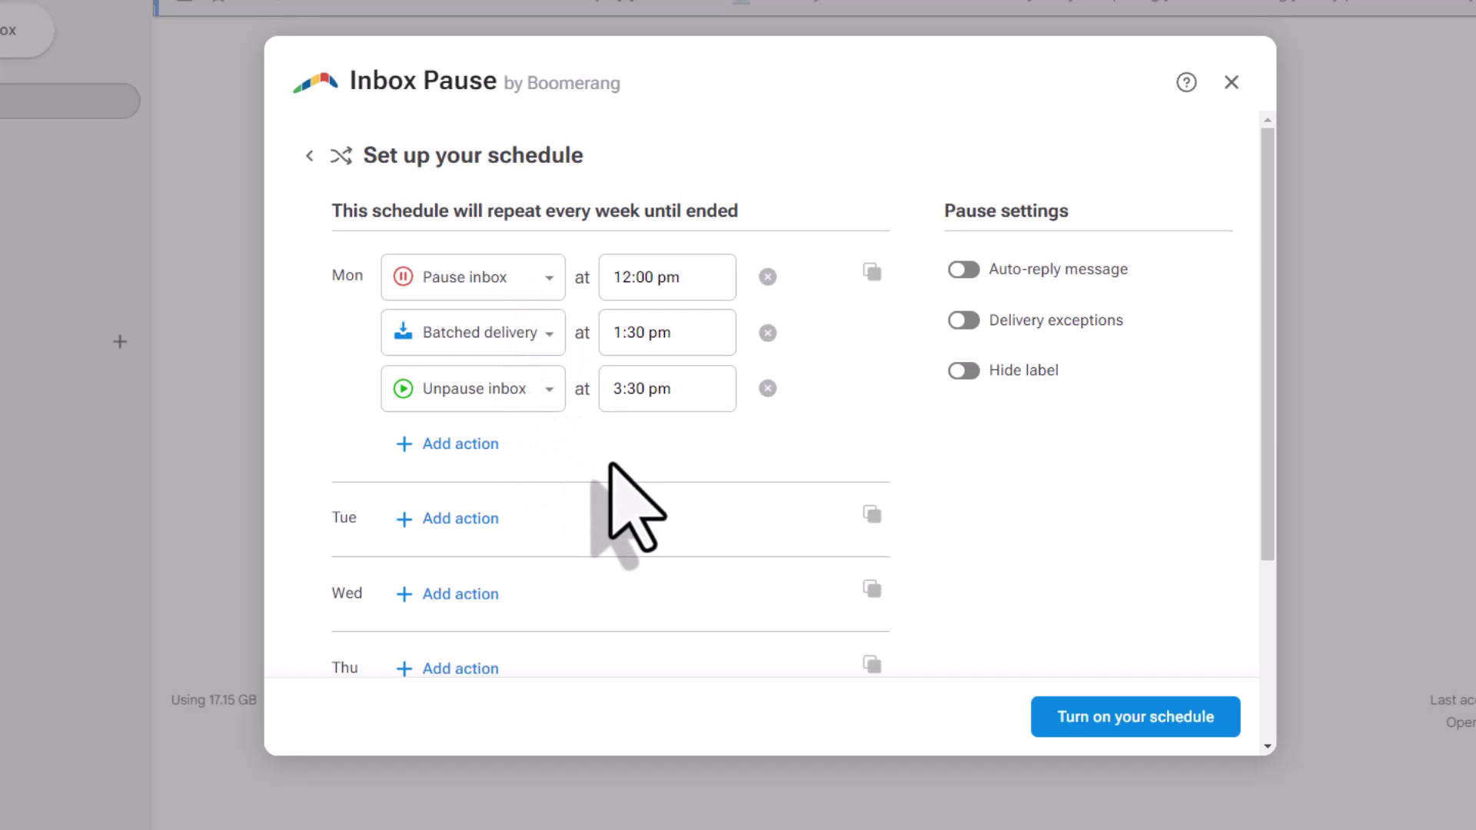
{"action": "left_click", "coordinate": [309, 155]}
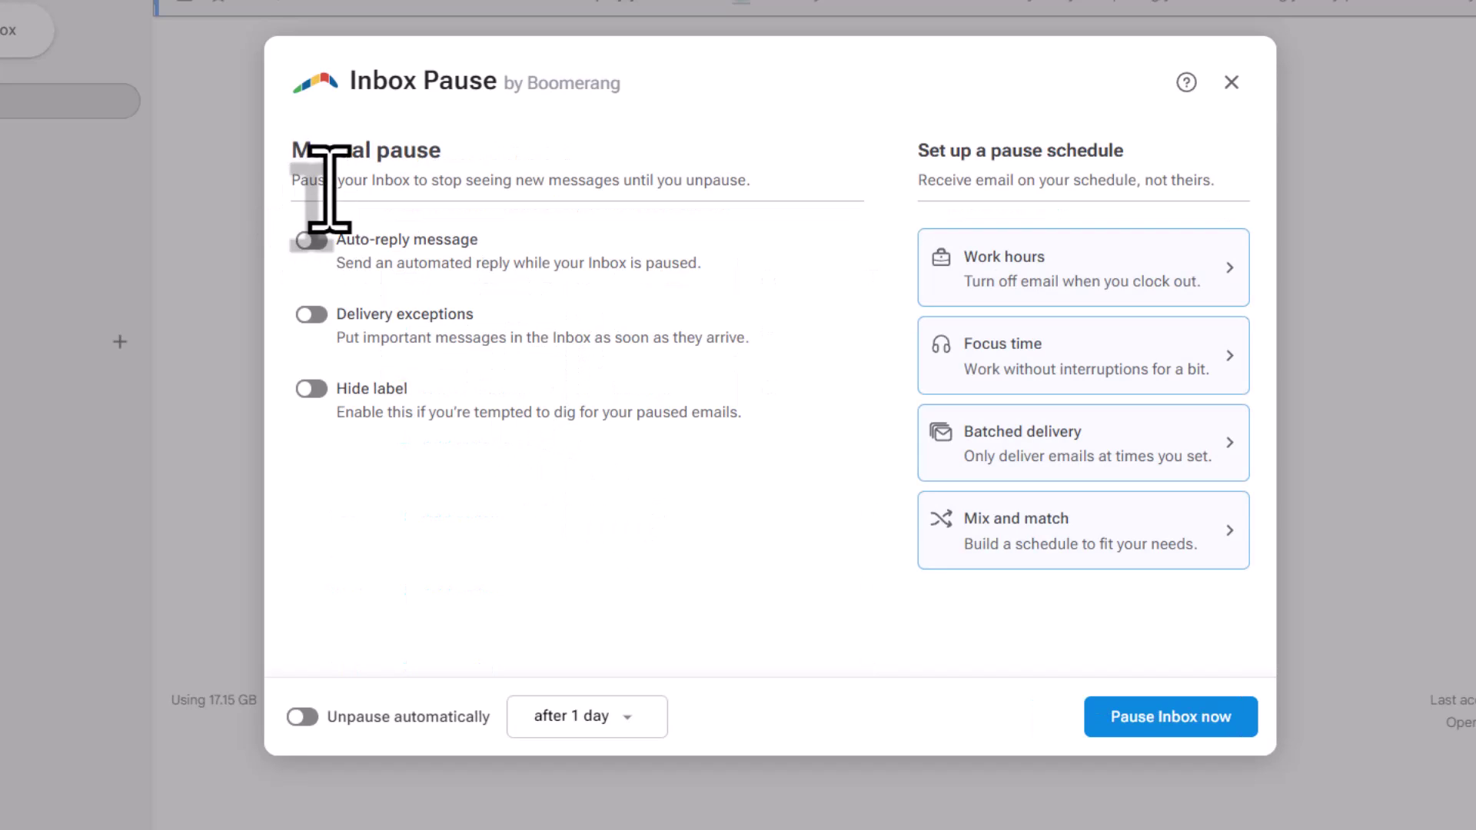